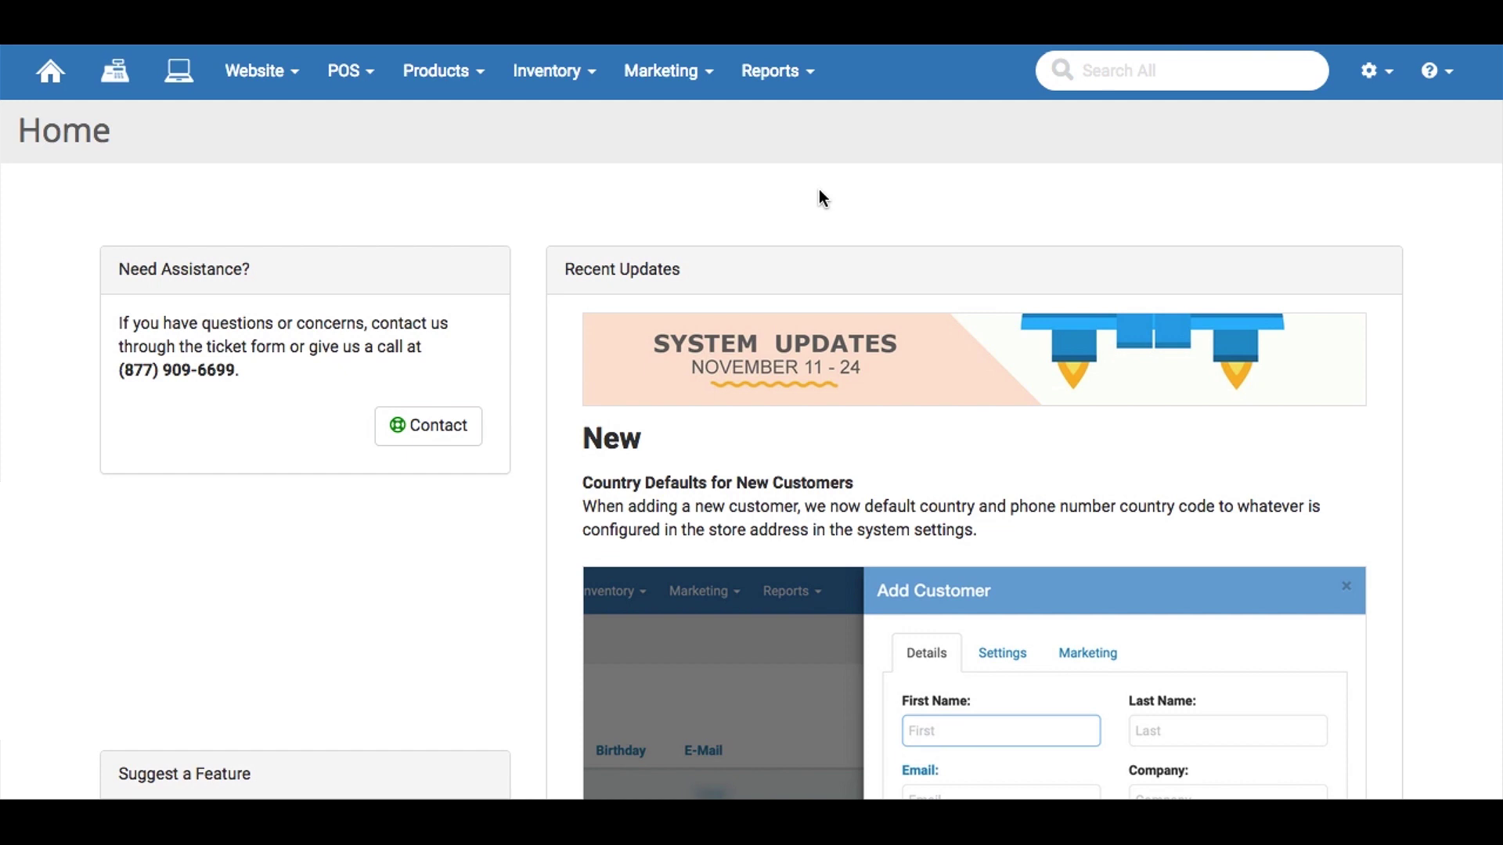
Start a new product with Track Serial Numbers set to Yes, showing the Salt Lake City and Denver stock fields.
click(443, 78)
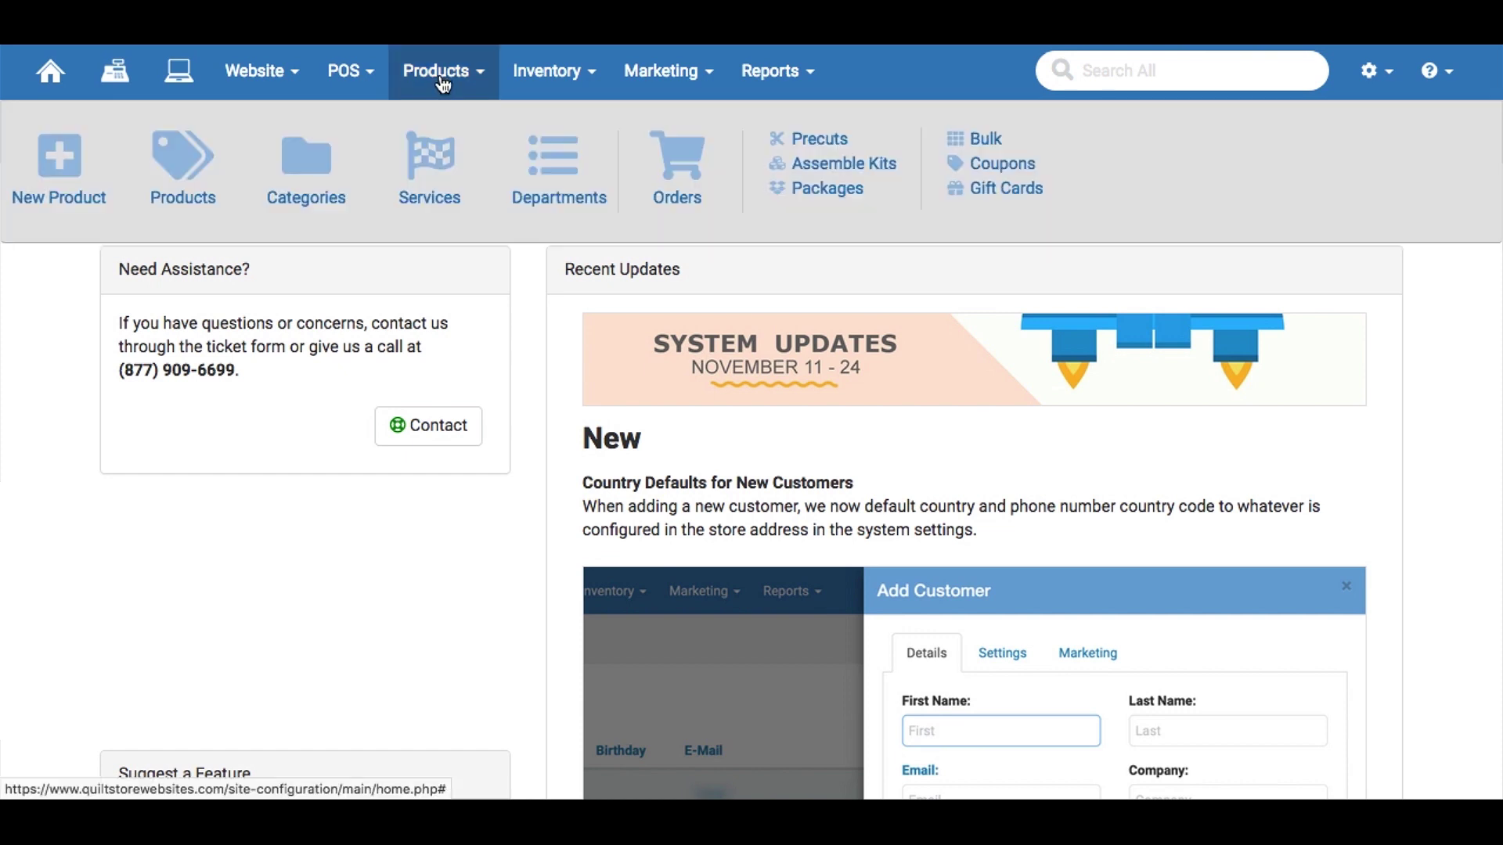
click(63, 168)
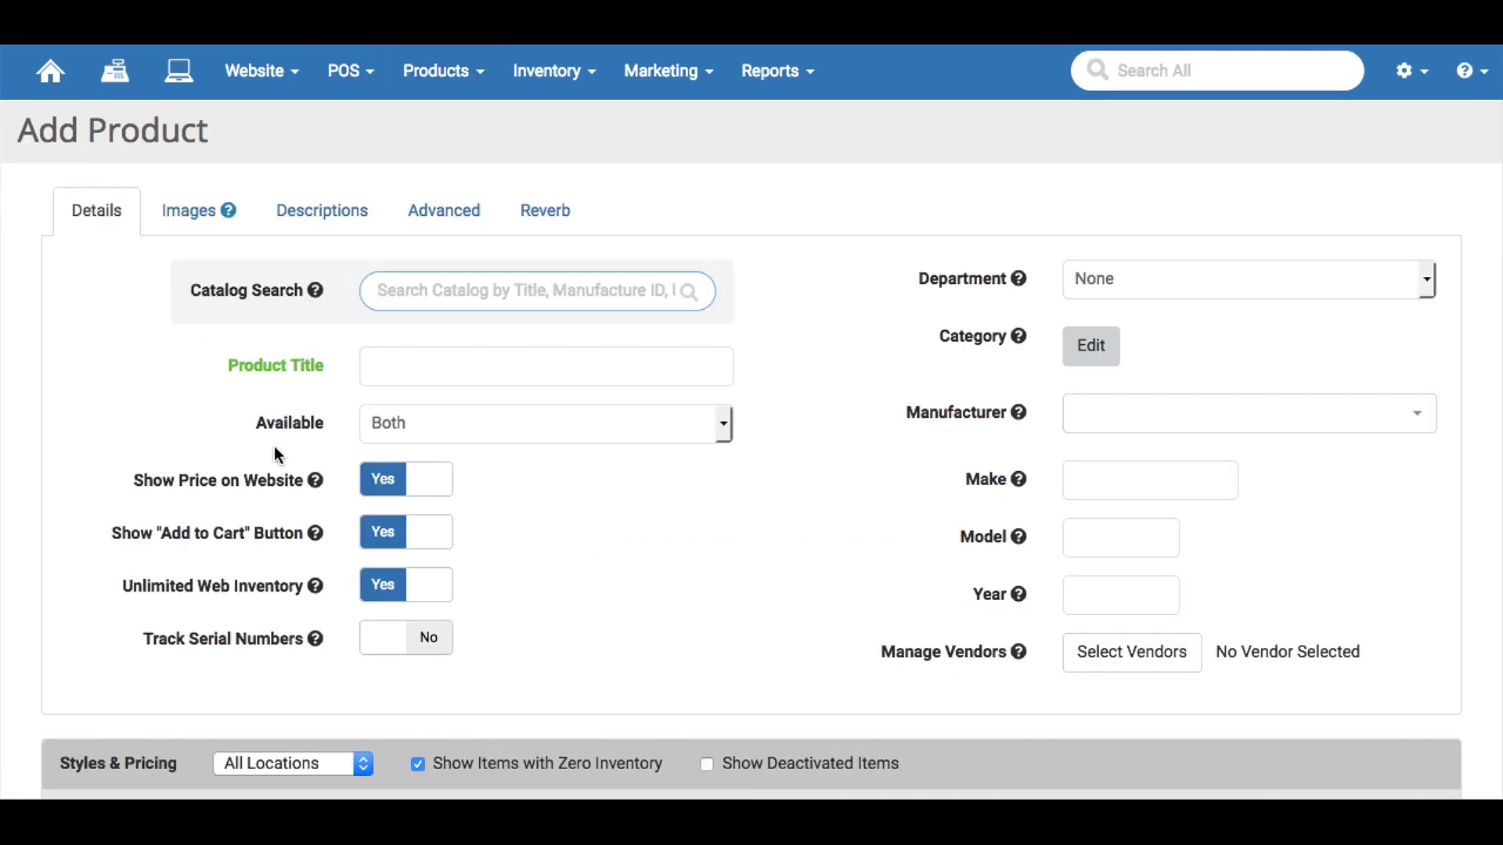
click(385, 652)
scroll(387, 648, down, 10)
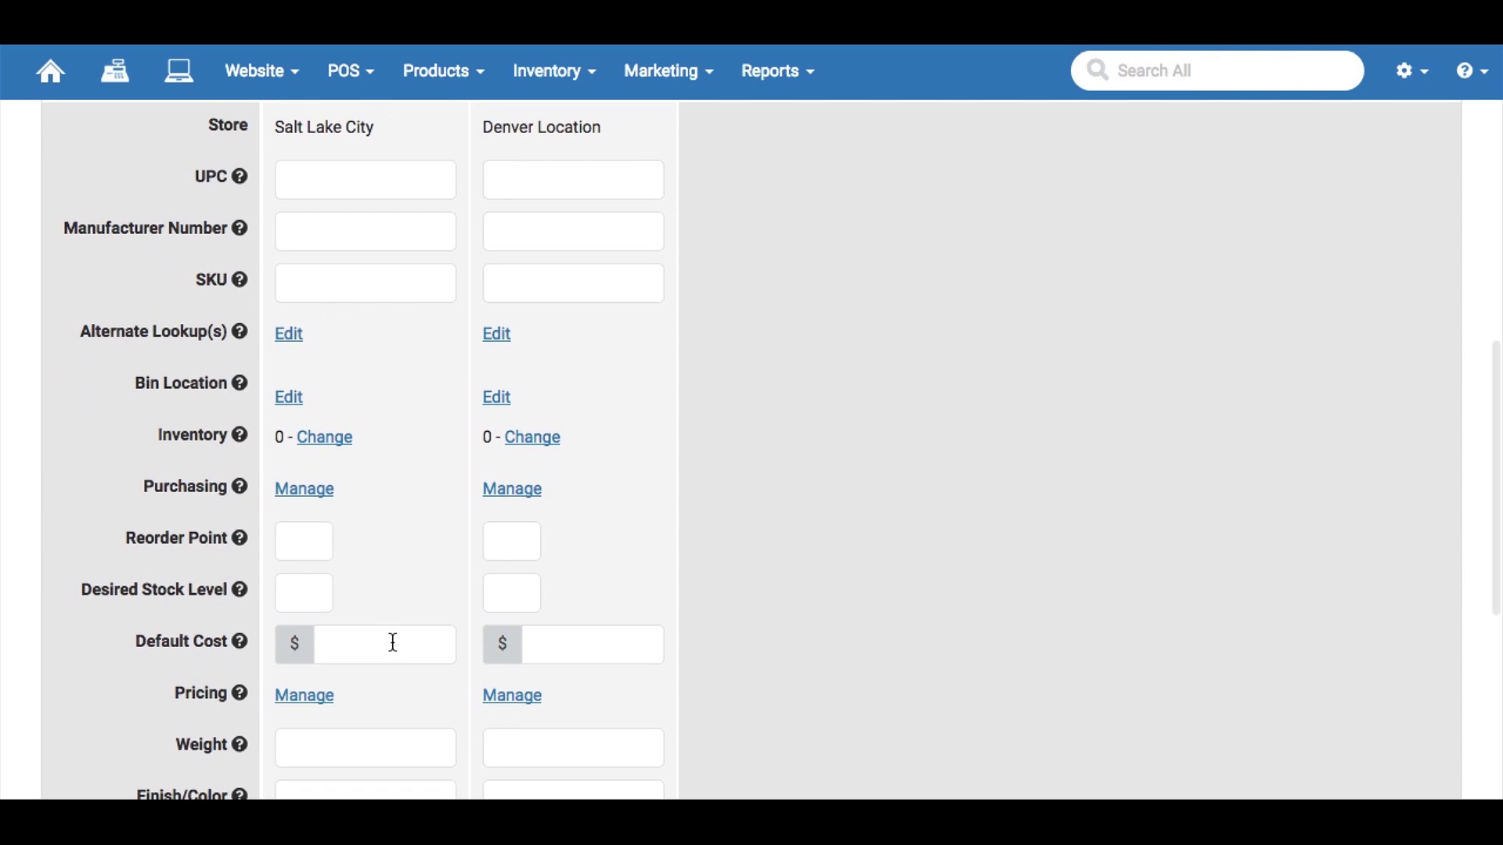
mouse_move(208, 438)
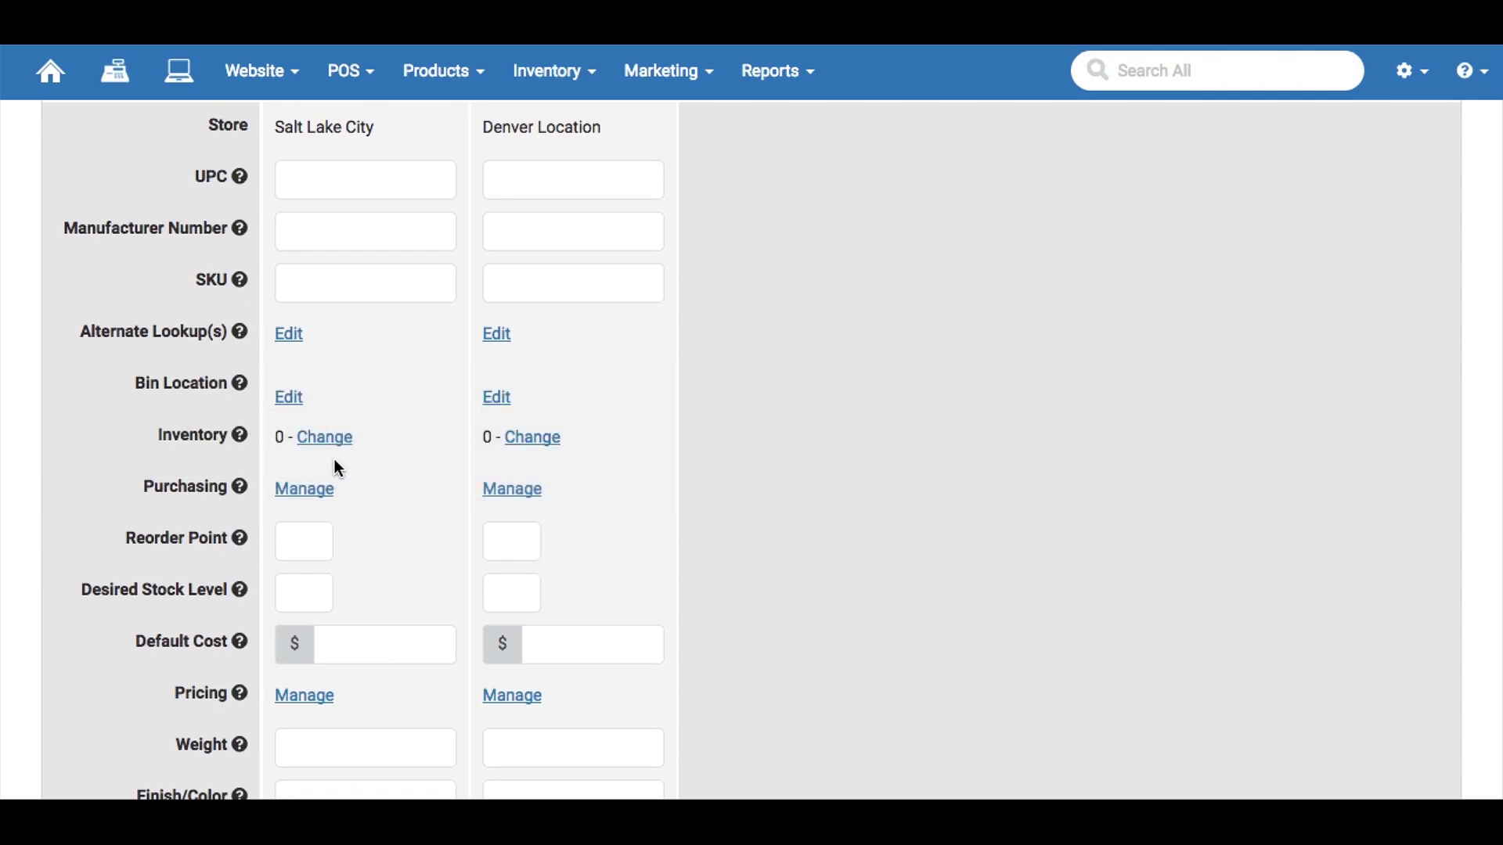
Add one Salt Lake City unit with serial 9473658, cost $650 and extra cost $19.
click(338, 443)
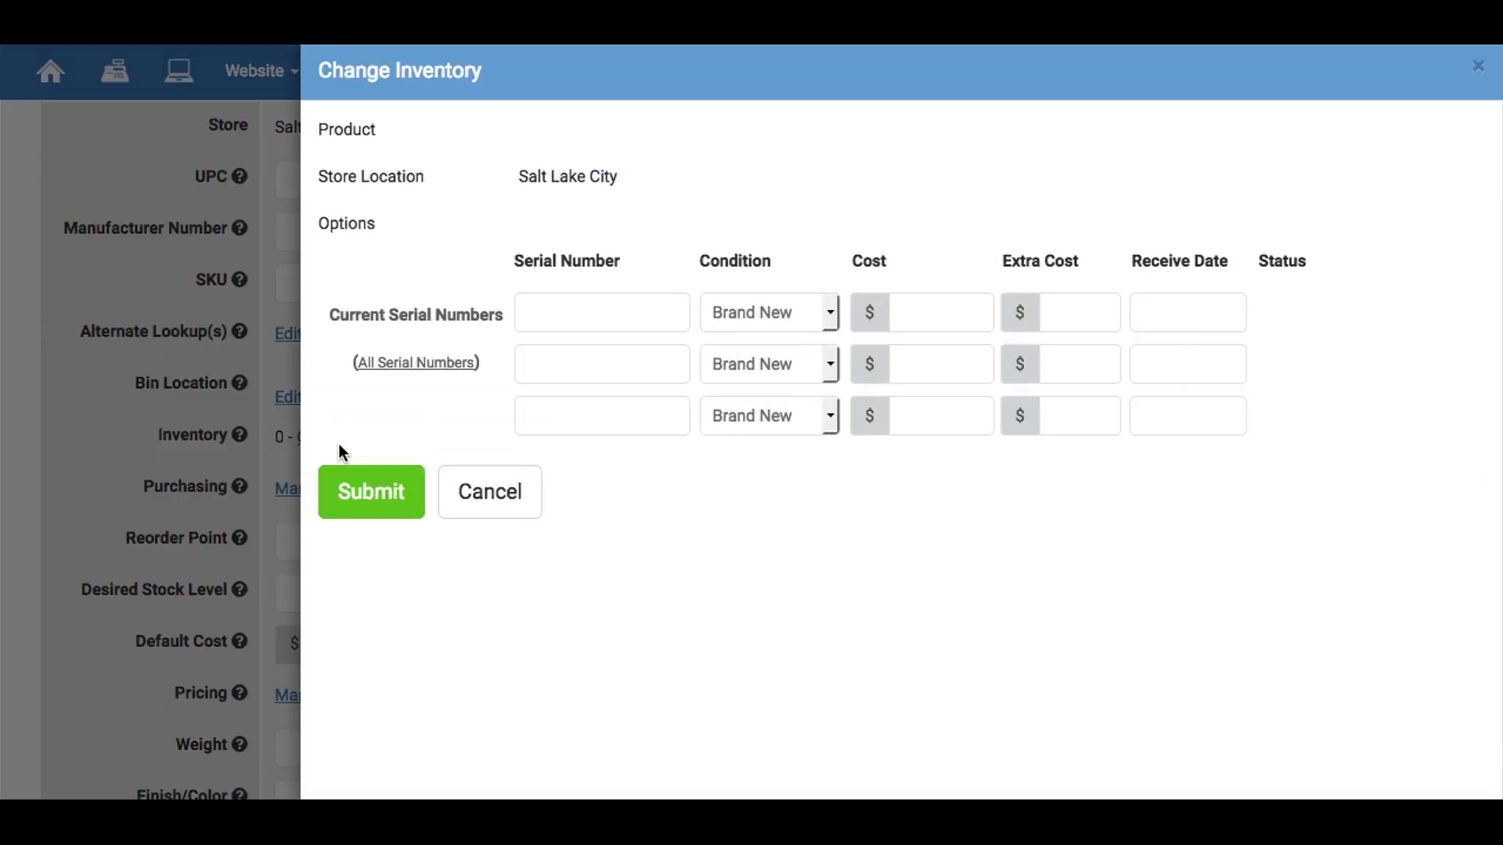
click(554, 316)
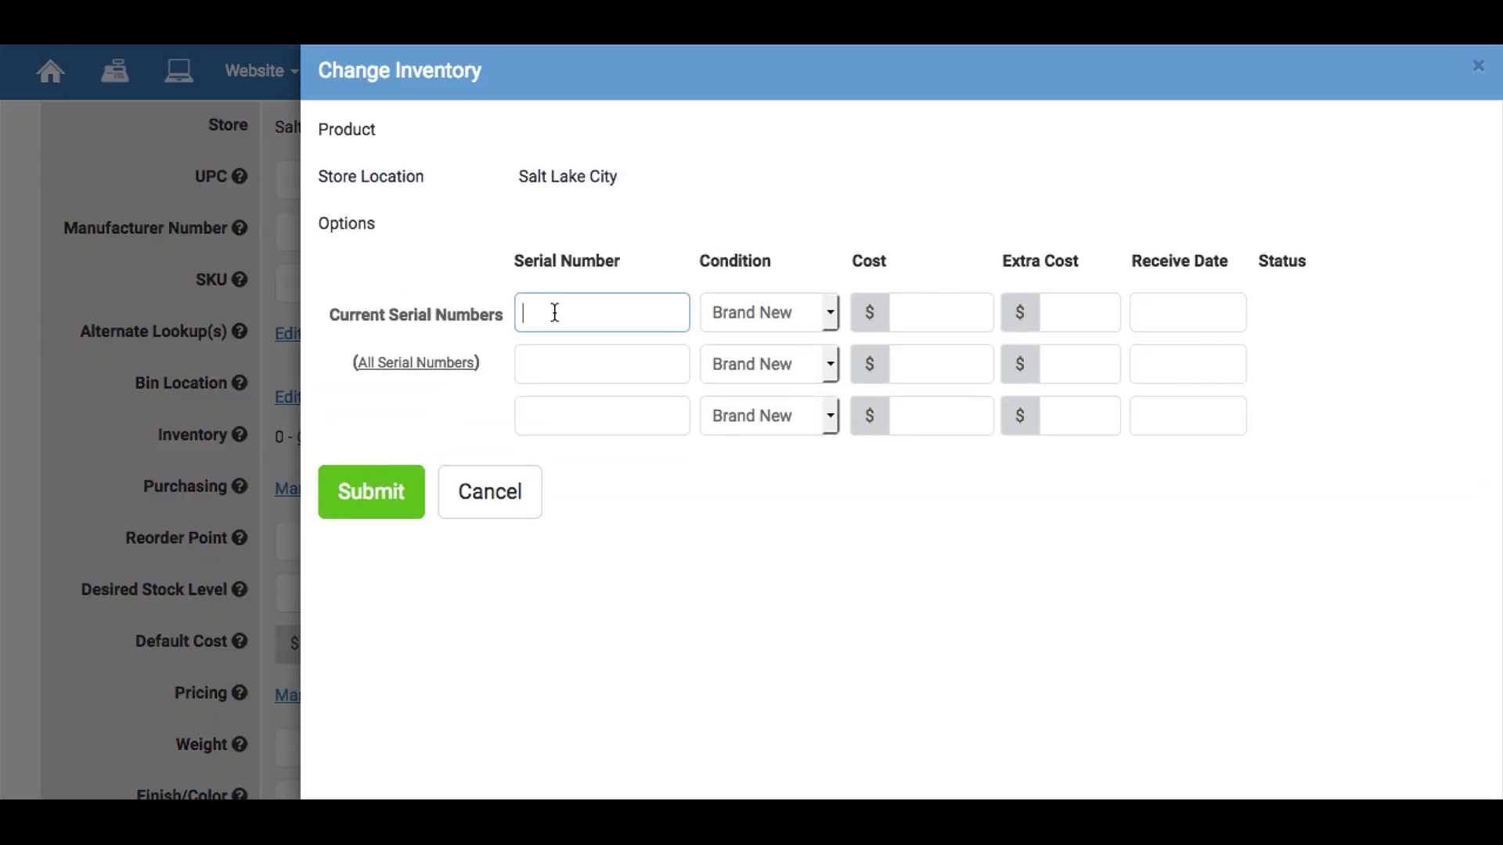
text(9473658)
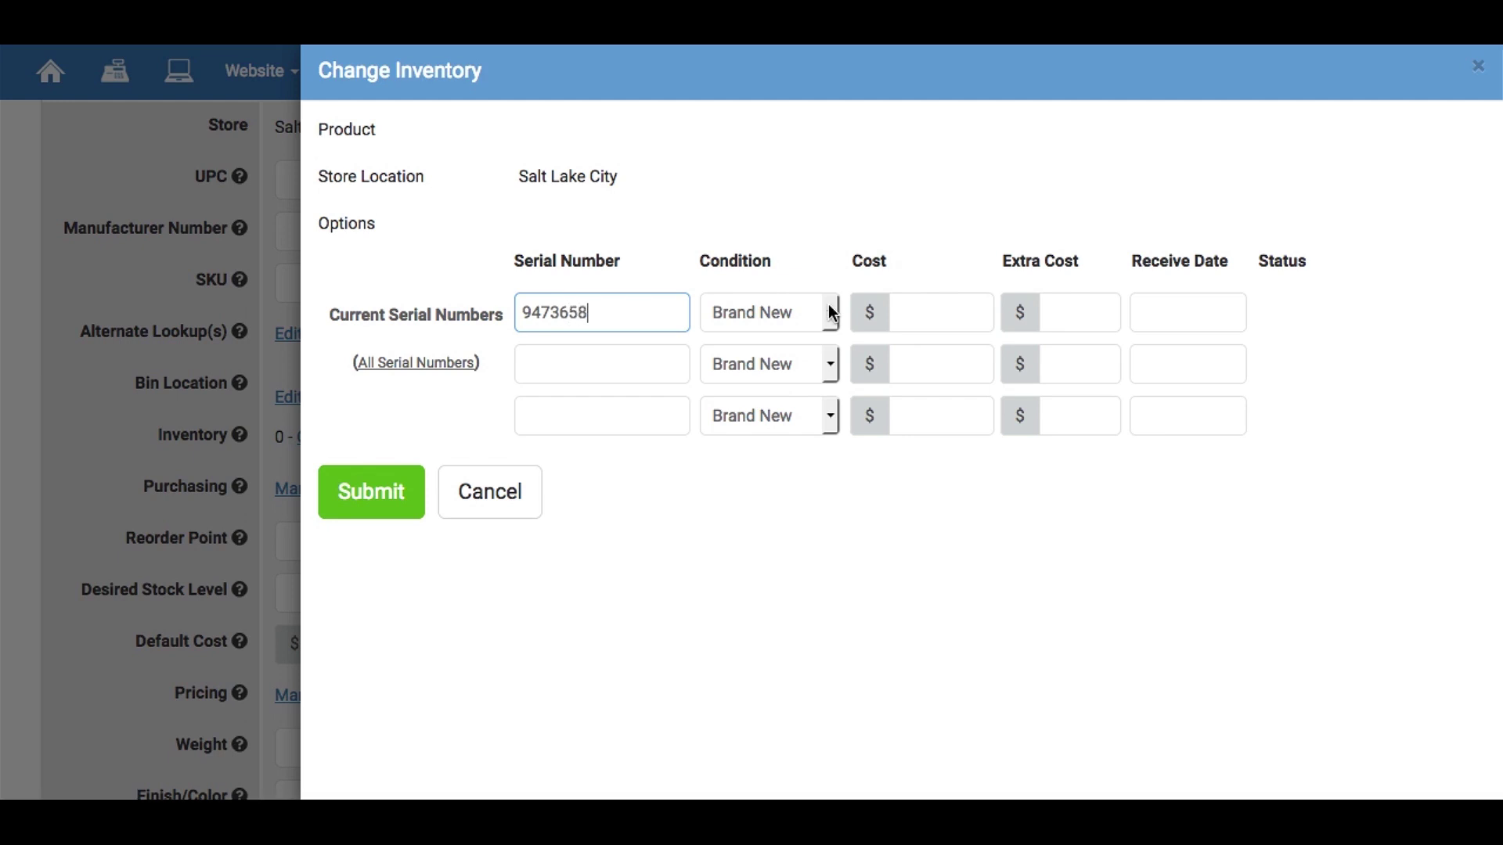
click(904, 317)
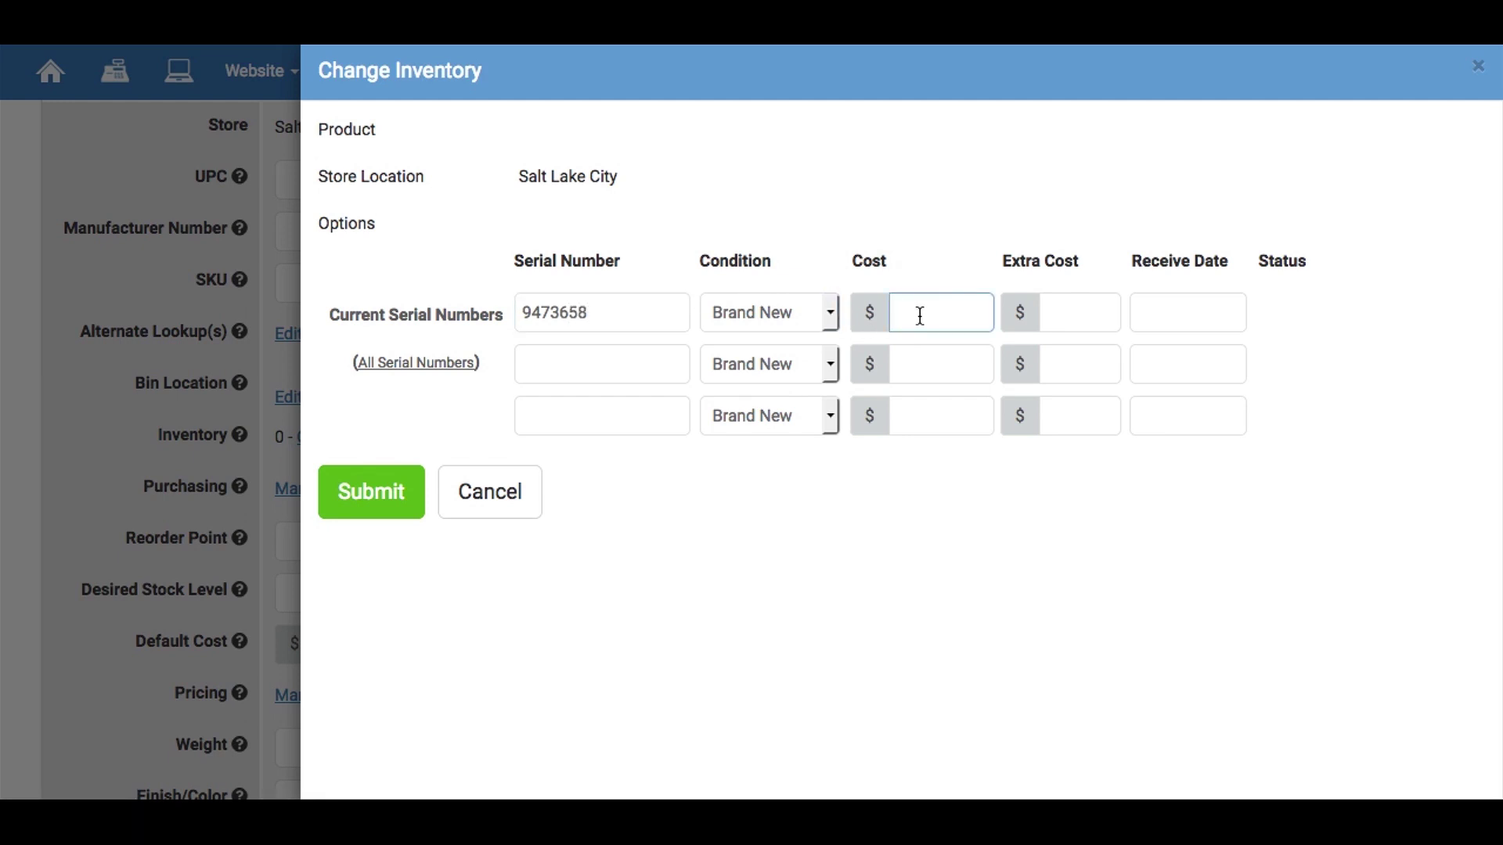
text(650)
click(1075, 308)
text(19)
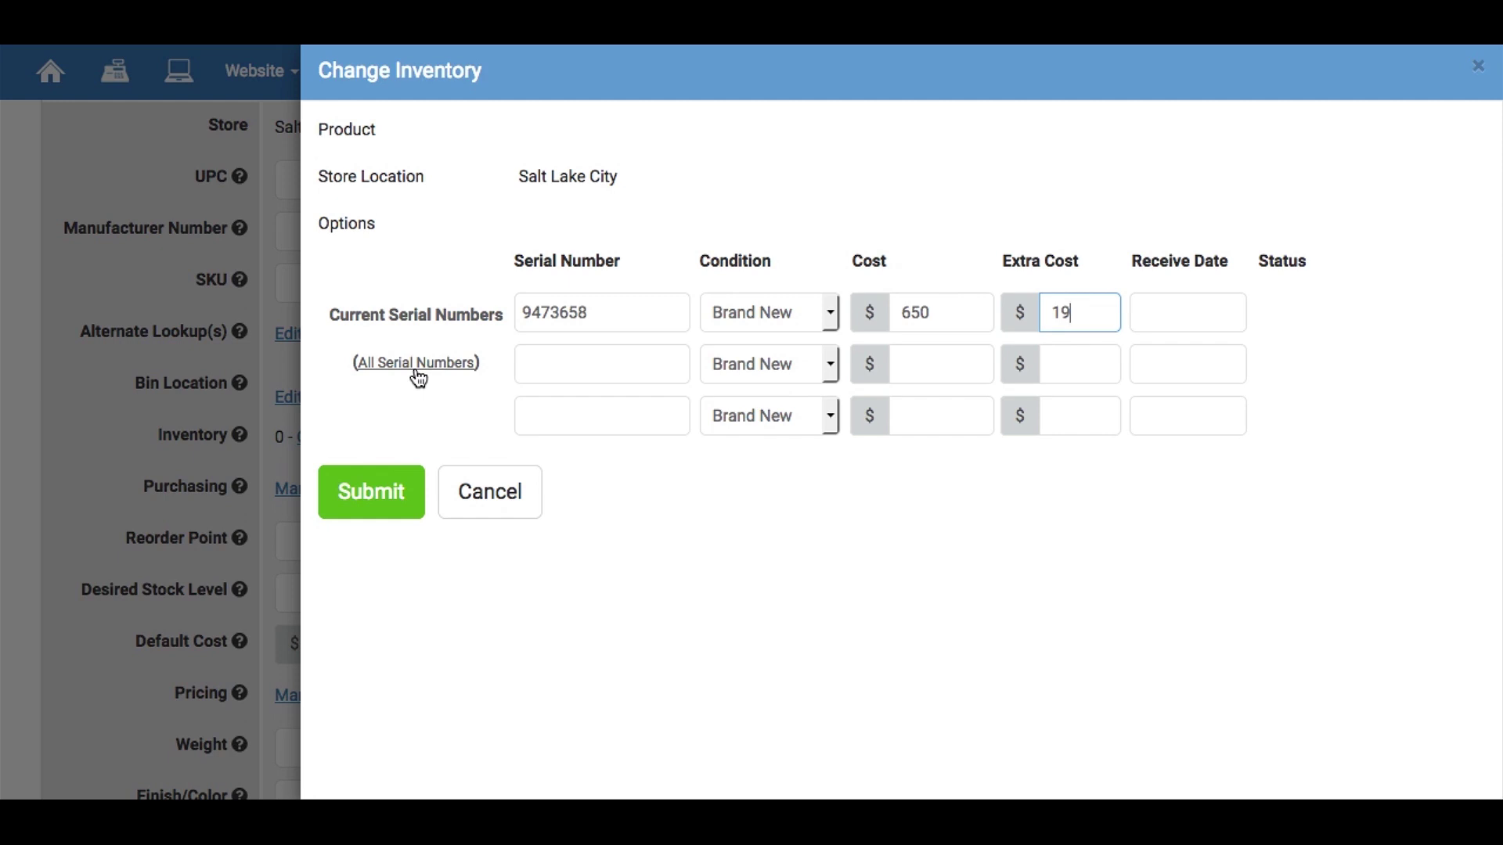
click(372, 495)
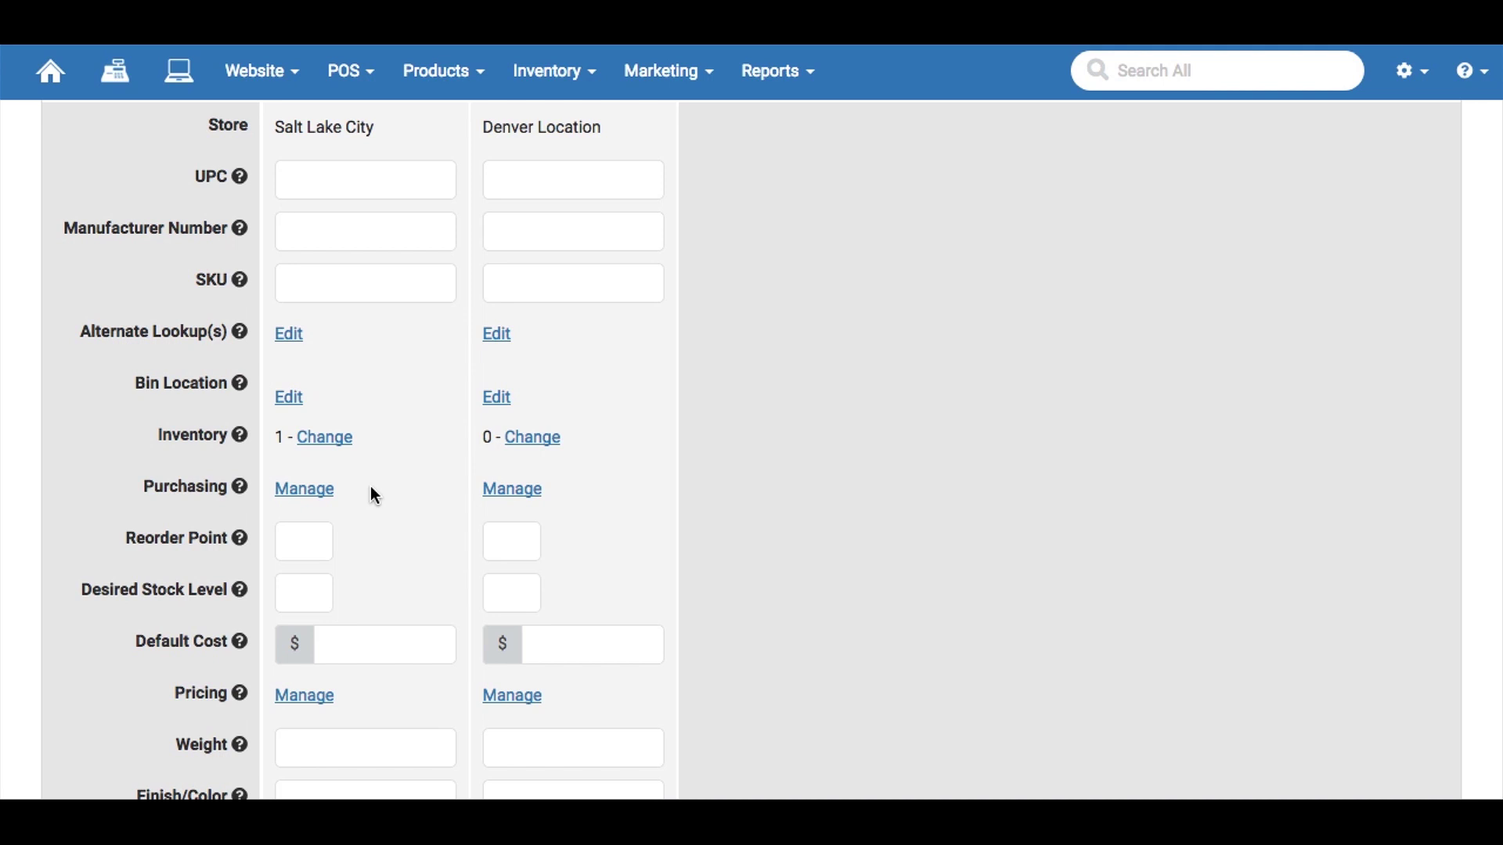
Scroll up and down through the Add Product page to review the new product.
scroll(373, 495, up, 10)
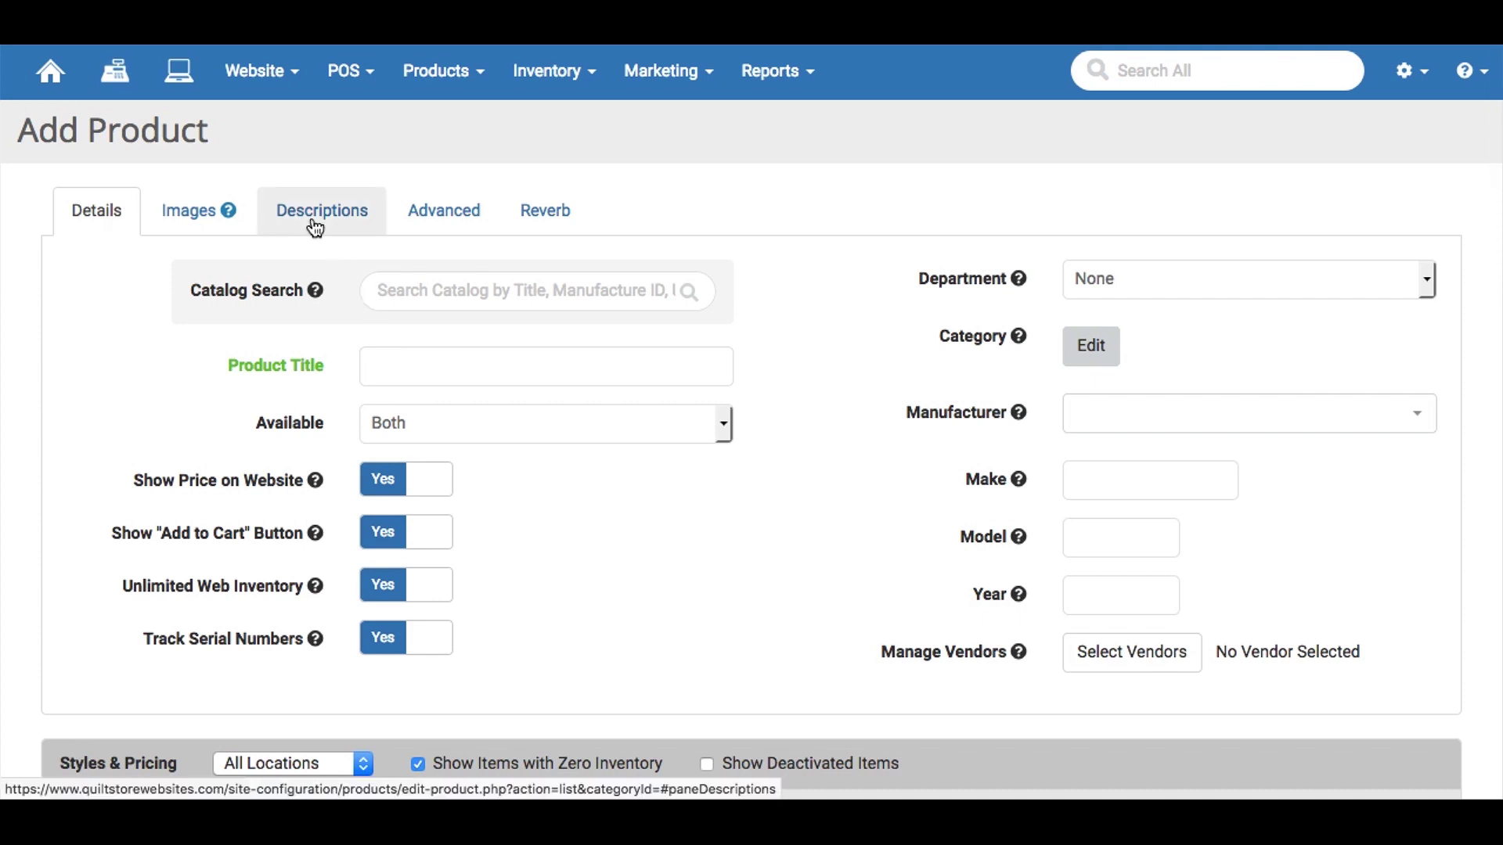
scroll(315, 229, down, 15)
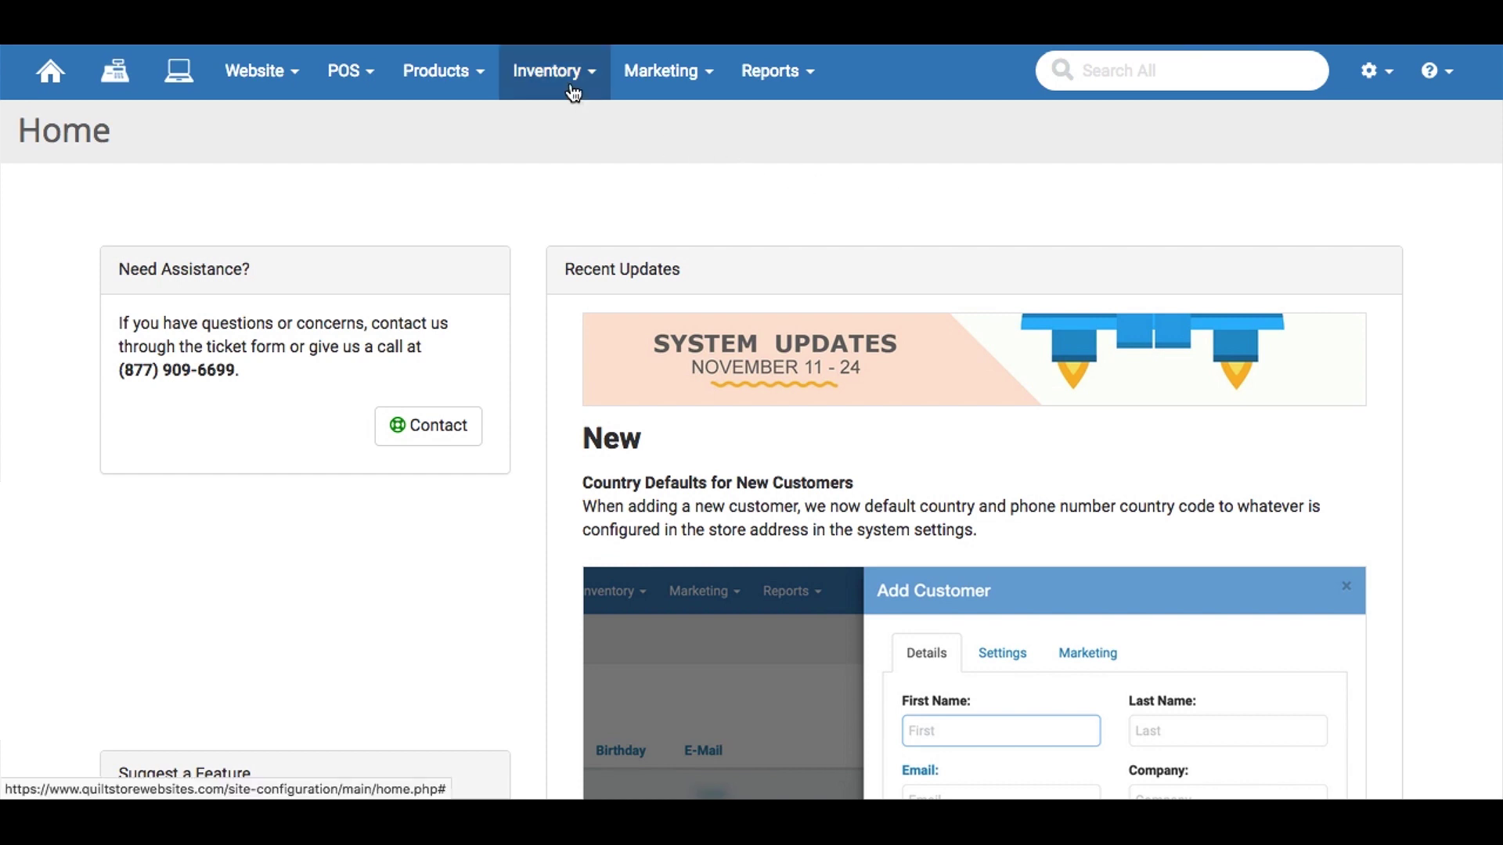
Create a Salt Lake City receiving order from vendor Alfred and add the Bach trumpet to it.
mouse_move(571, 91)
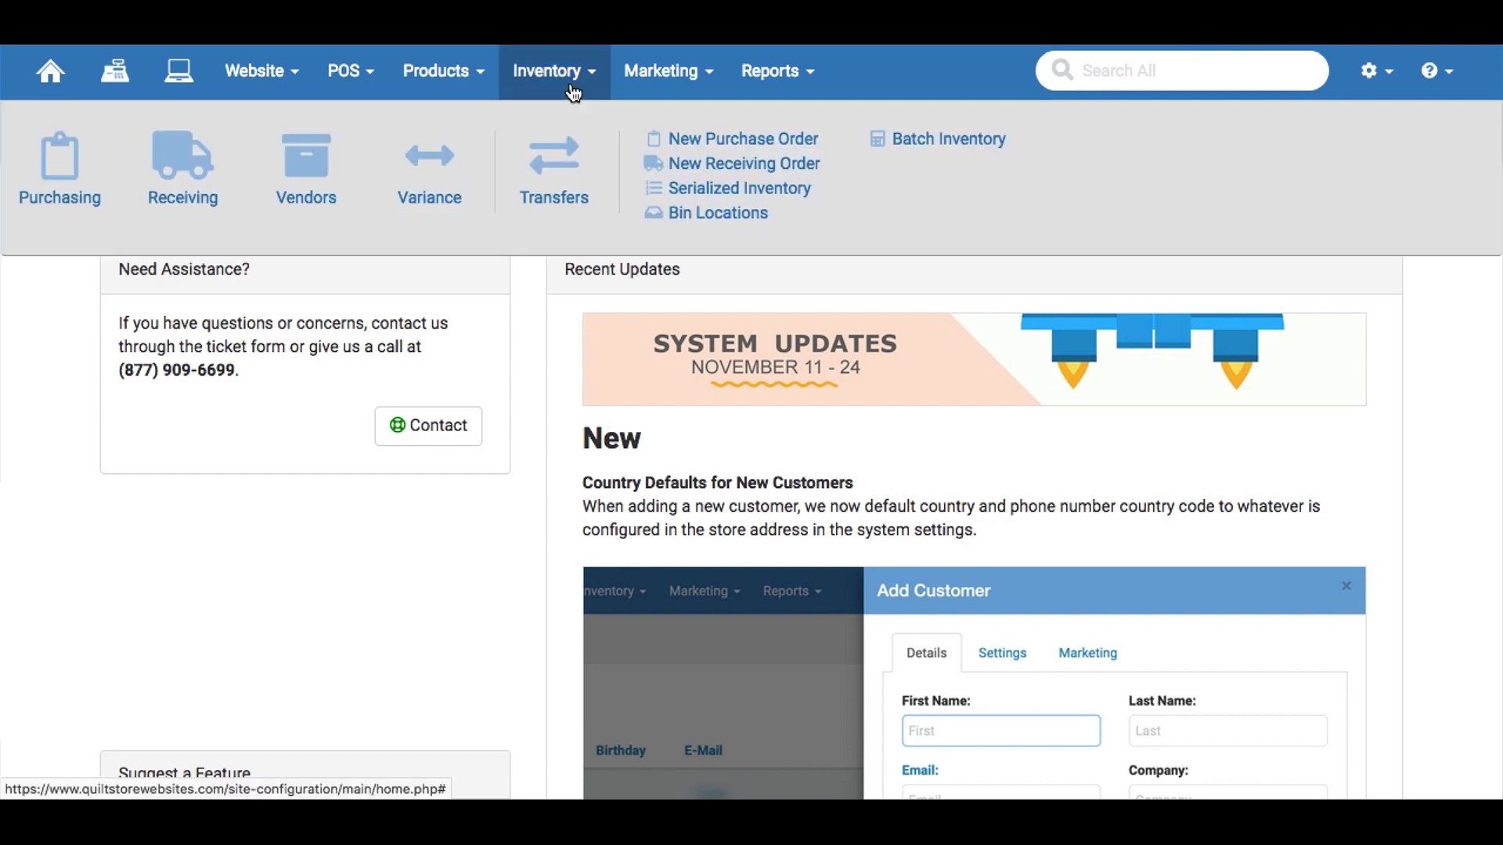
click(695, 165)
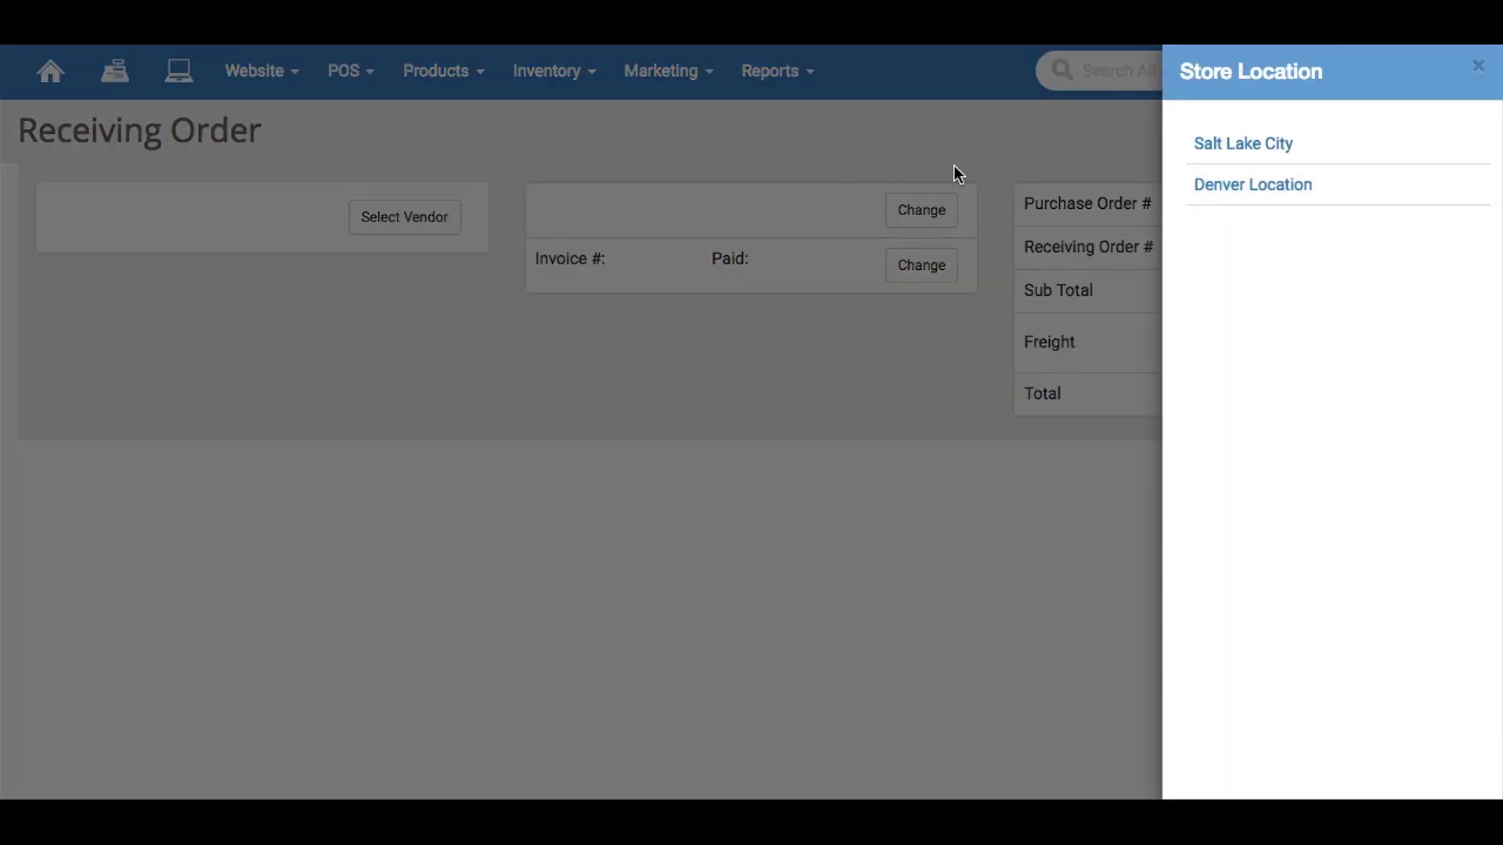
click(1241, 146)
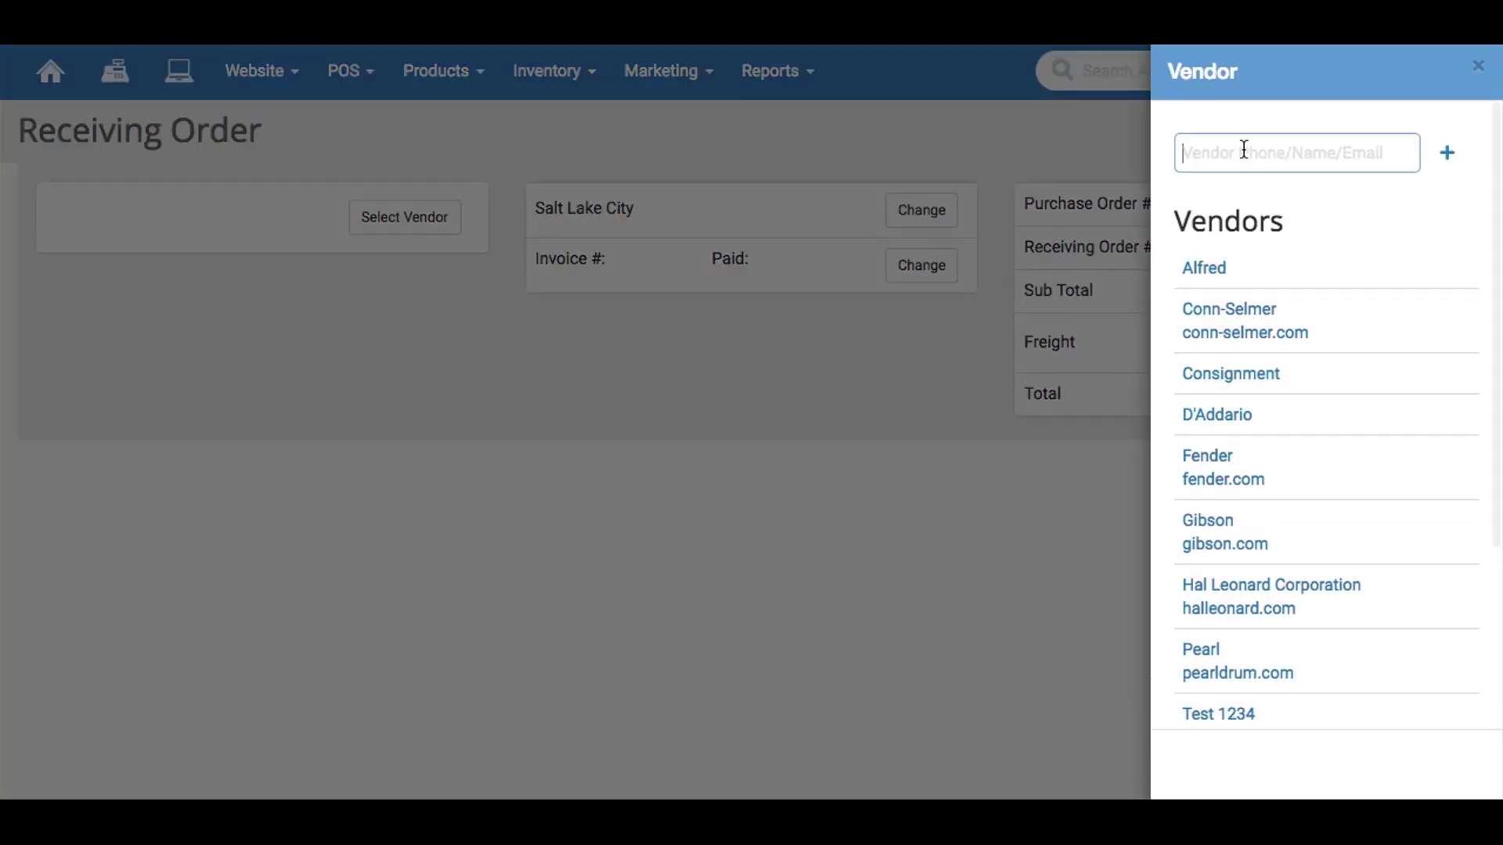
click(1250, 276)
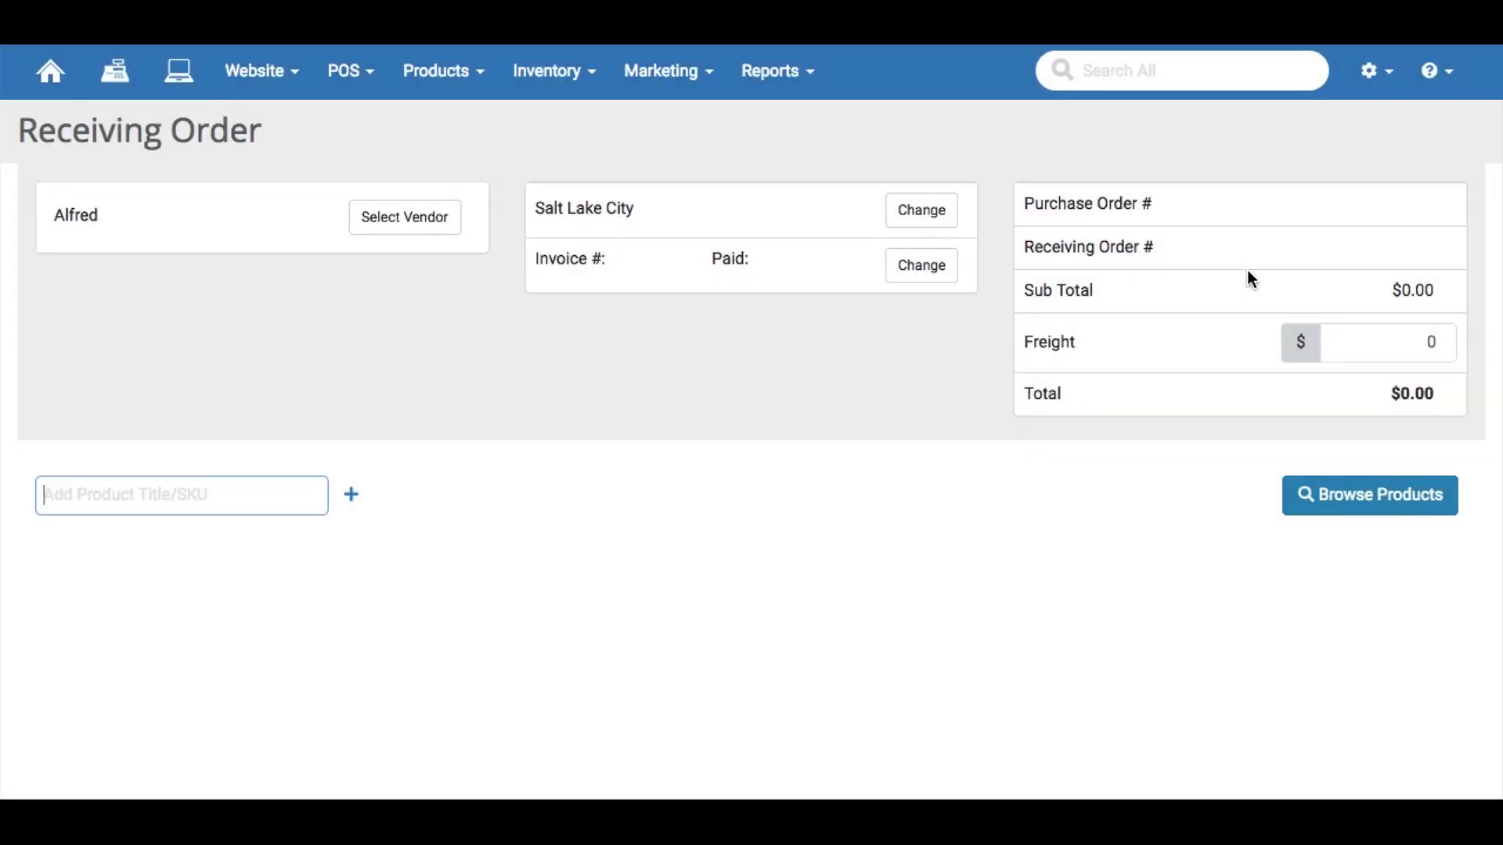
click(100, 488)
text(Bach)
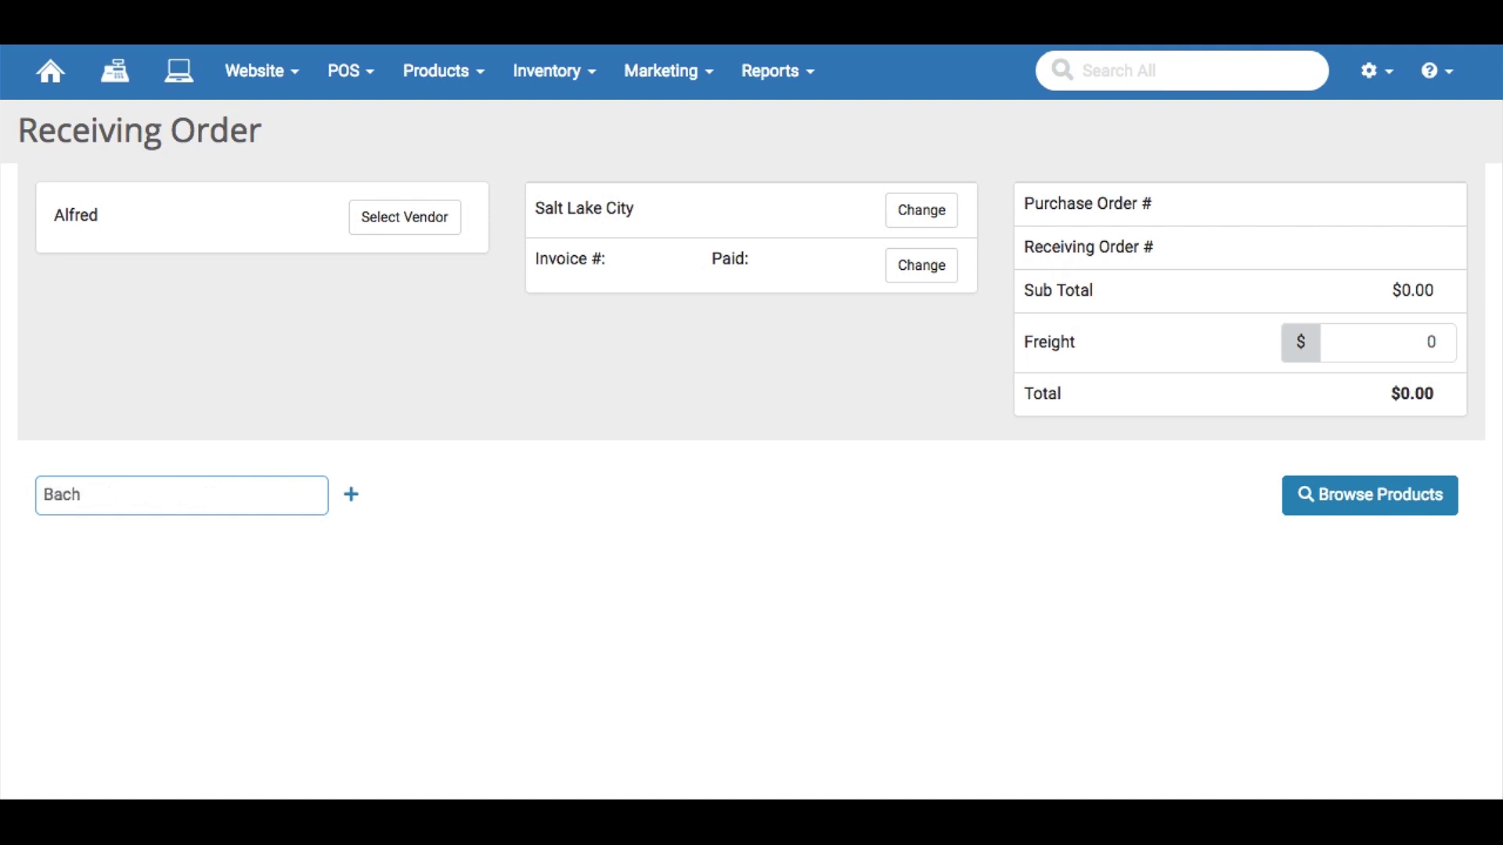
click(108, 541)
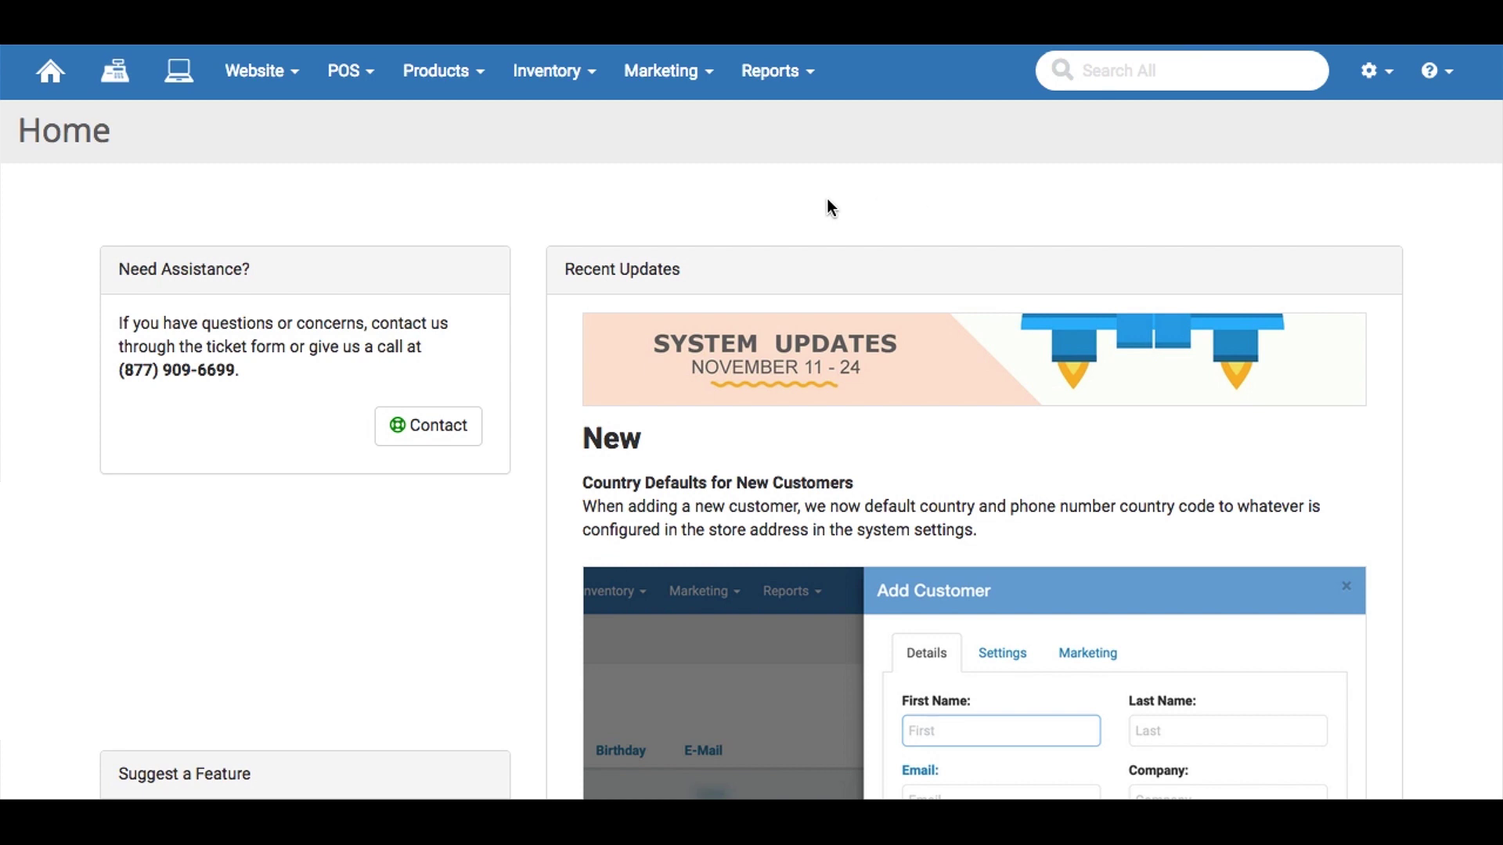
Ring up a Bach Trumpet Basic at the register, assigning serial 789006 to it.
click(112, 90)
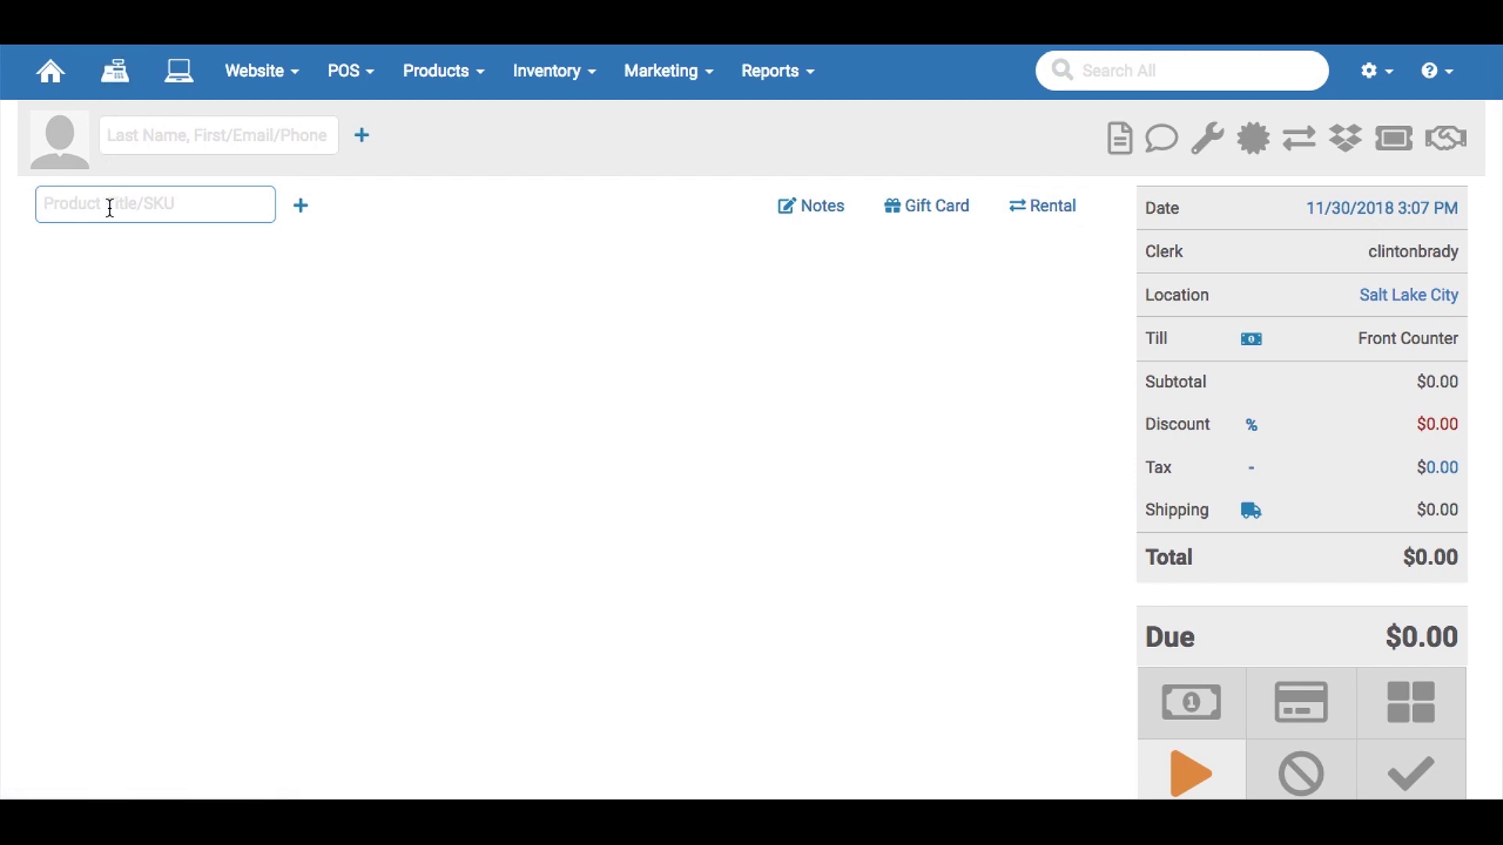
text(bach)
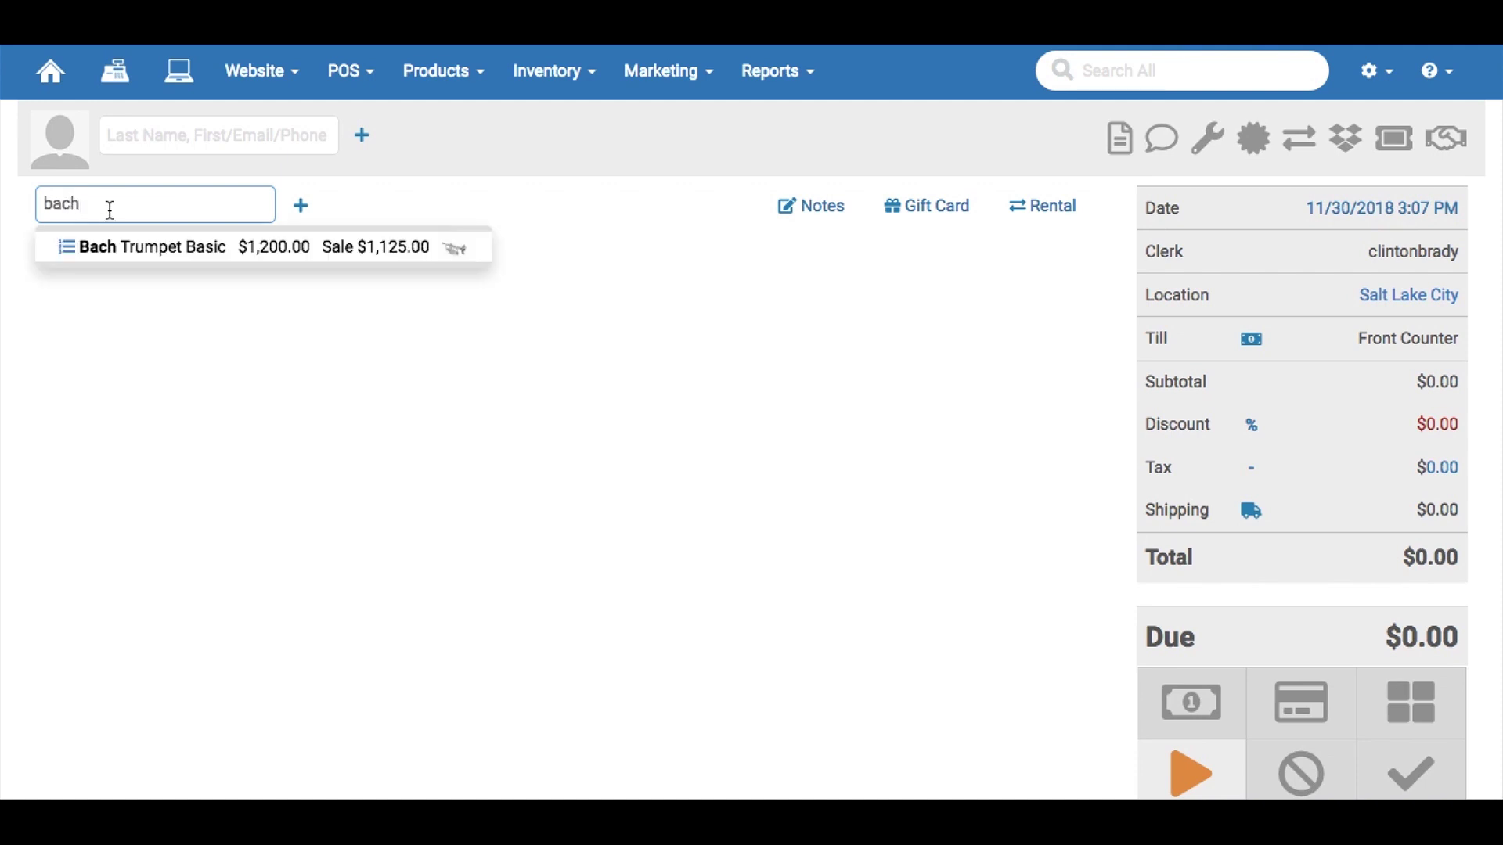
click(65, 249)
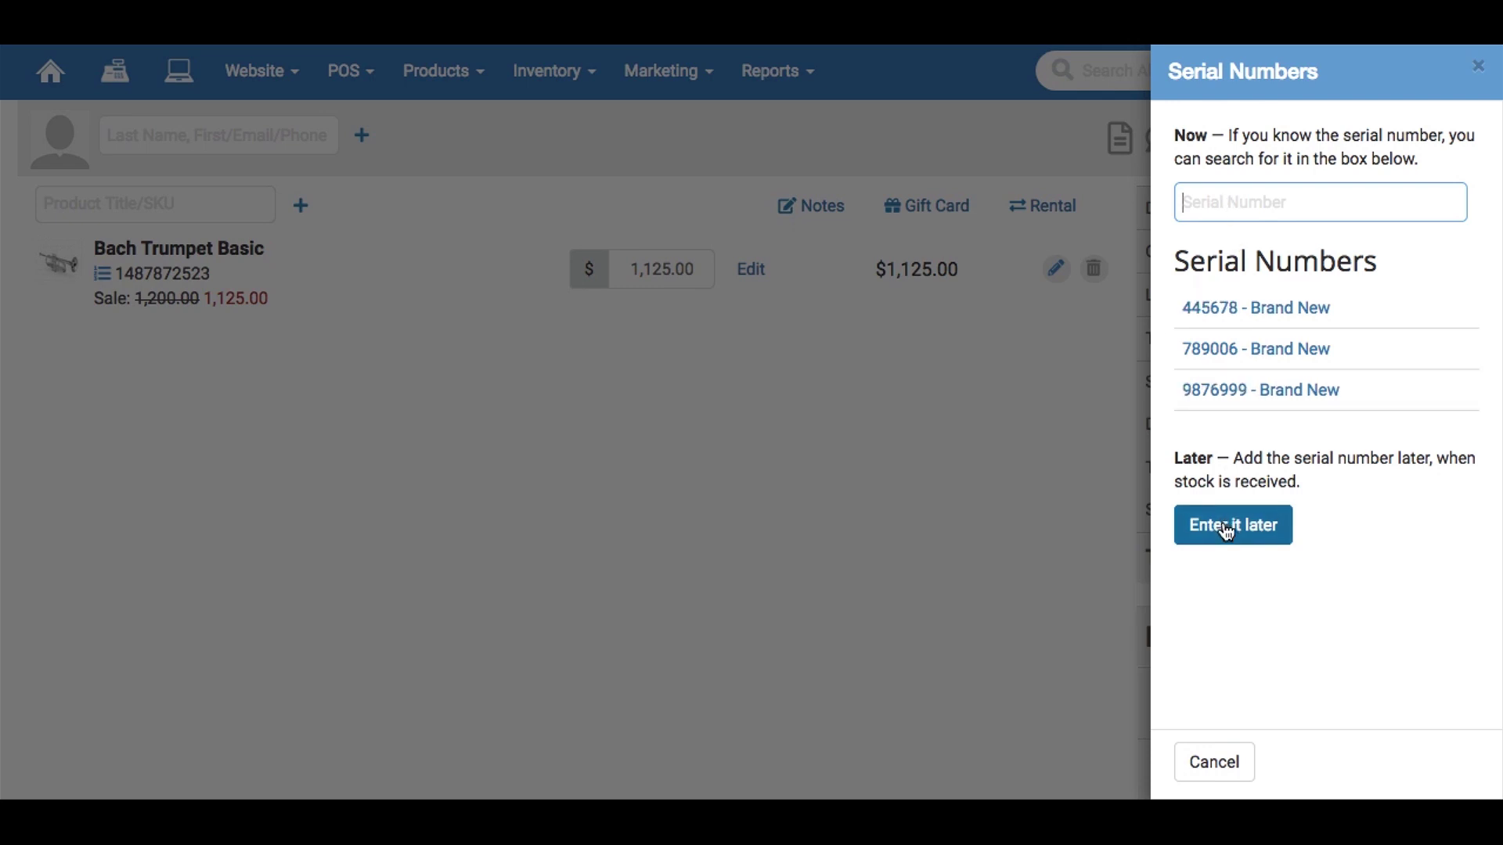
click(1251, 352)
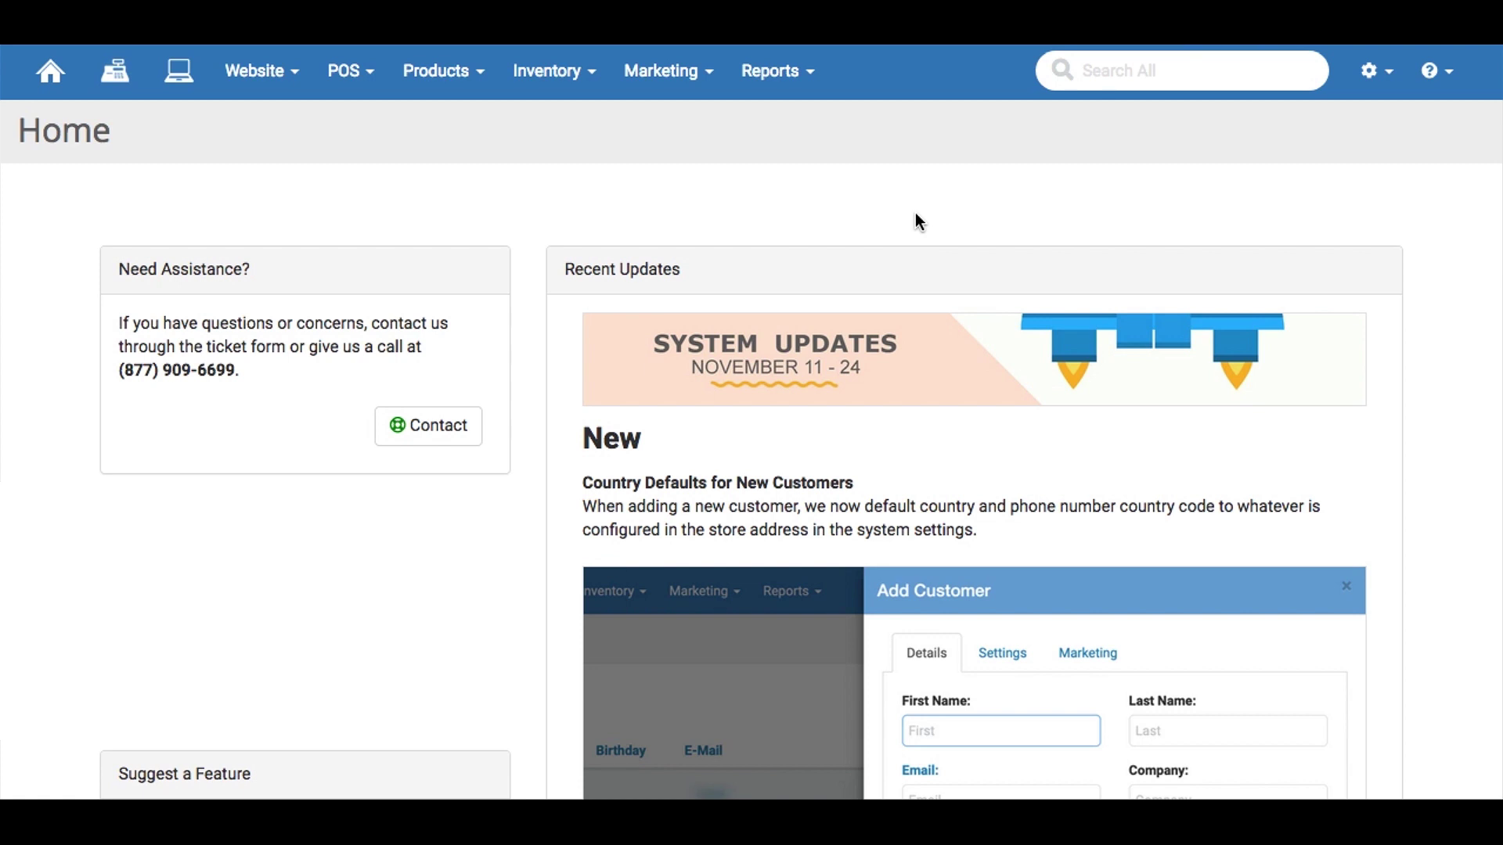
Open Serialized Inventory to list the Bach Trumpet Basic serials 445678, 789006 and 9876999.
click(565, 86)
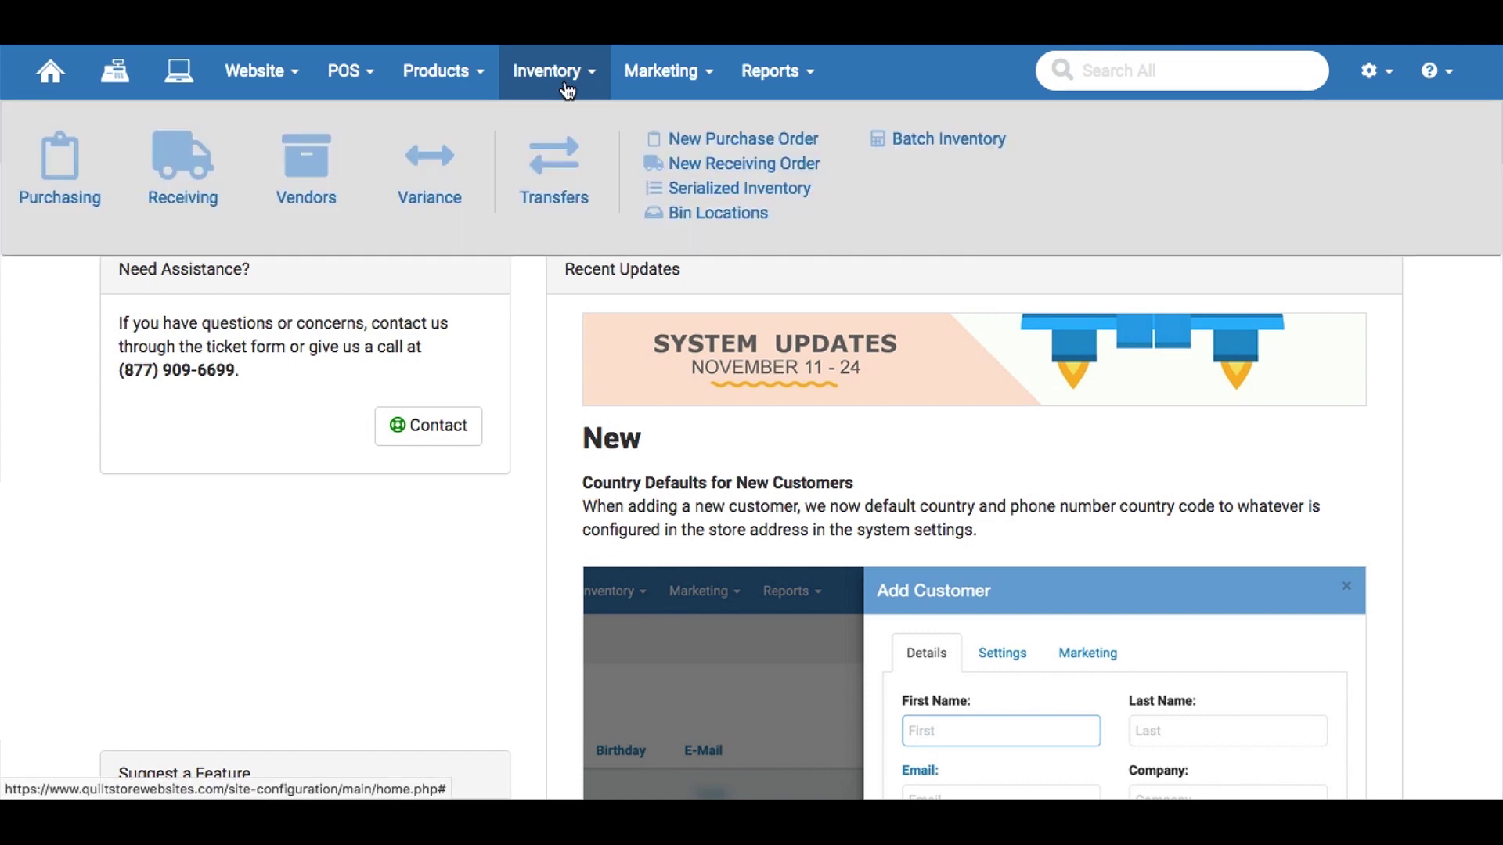
click(699, 198)
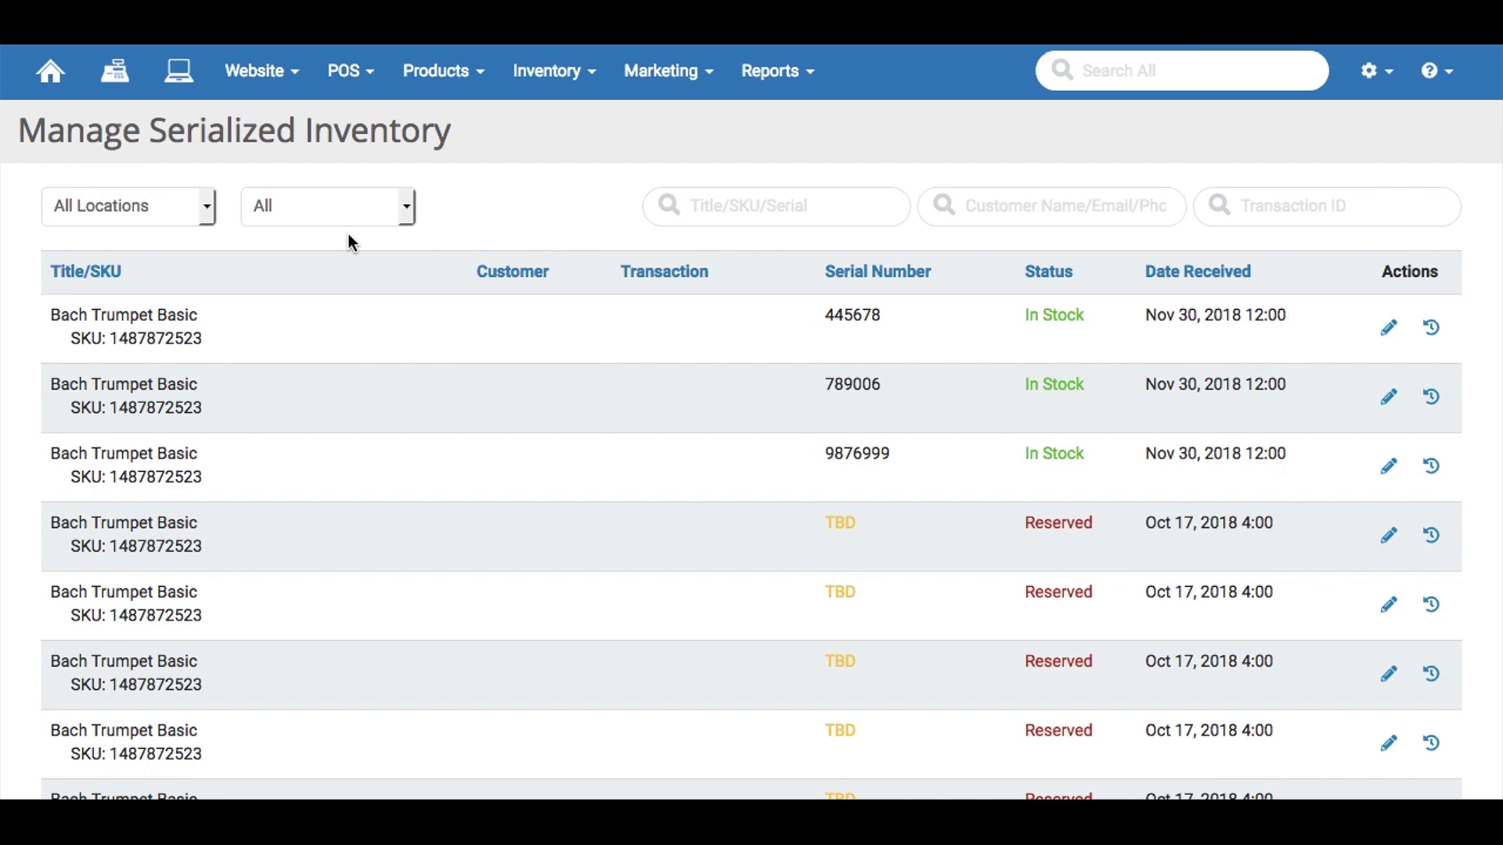
click(747, 210)
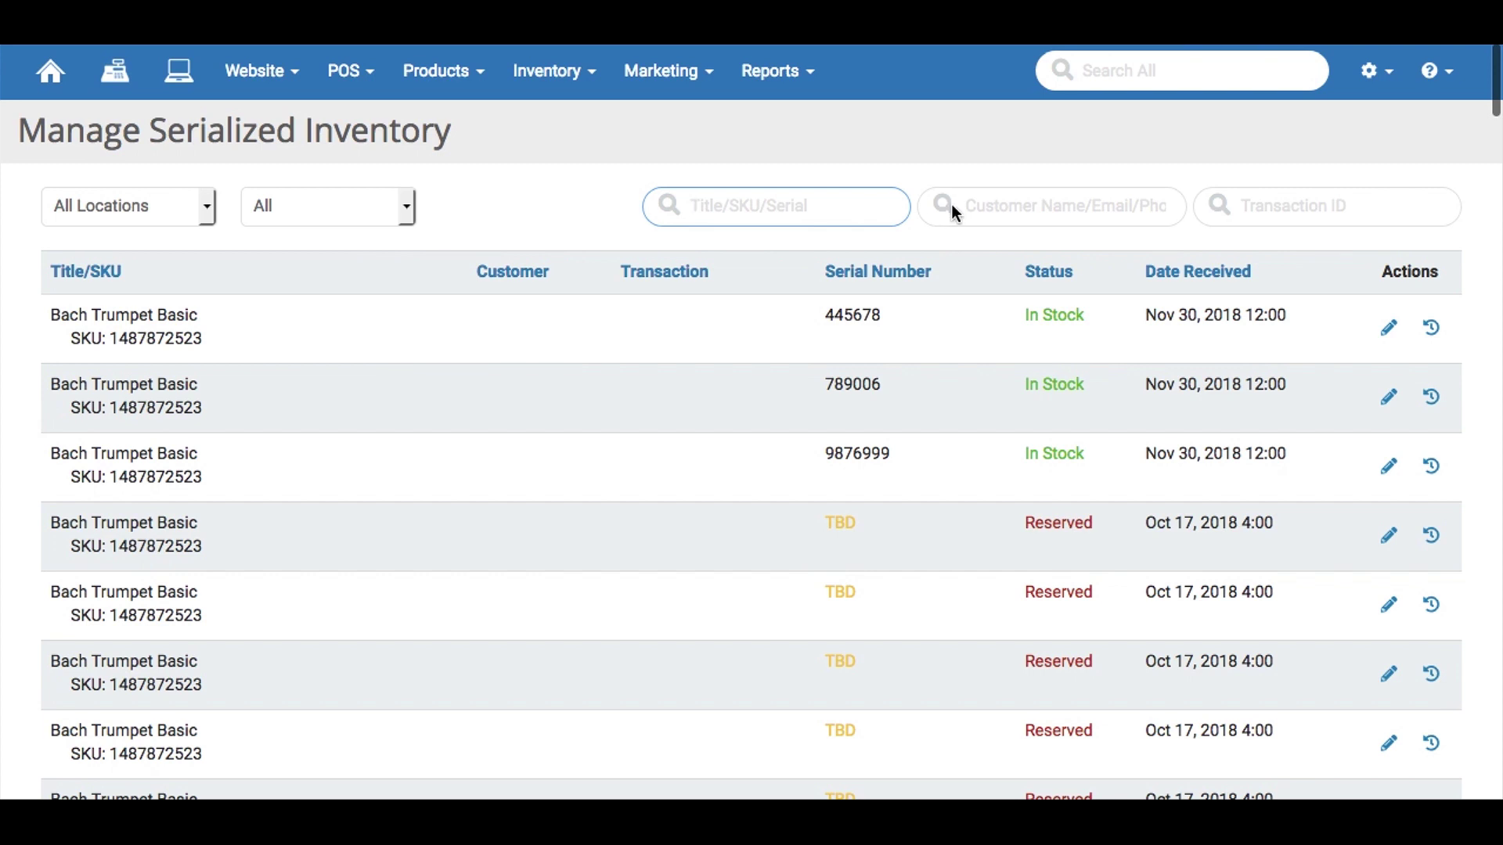
click(1001, 204)
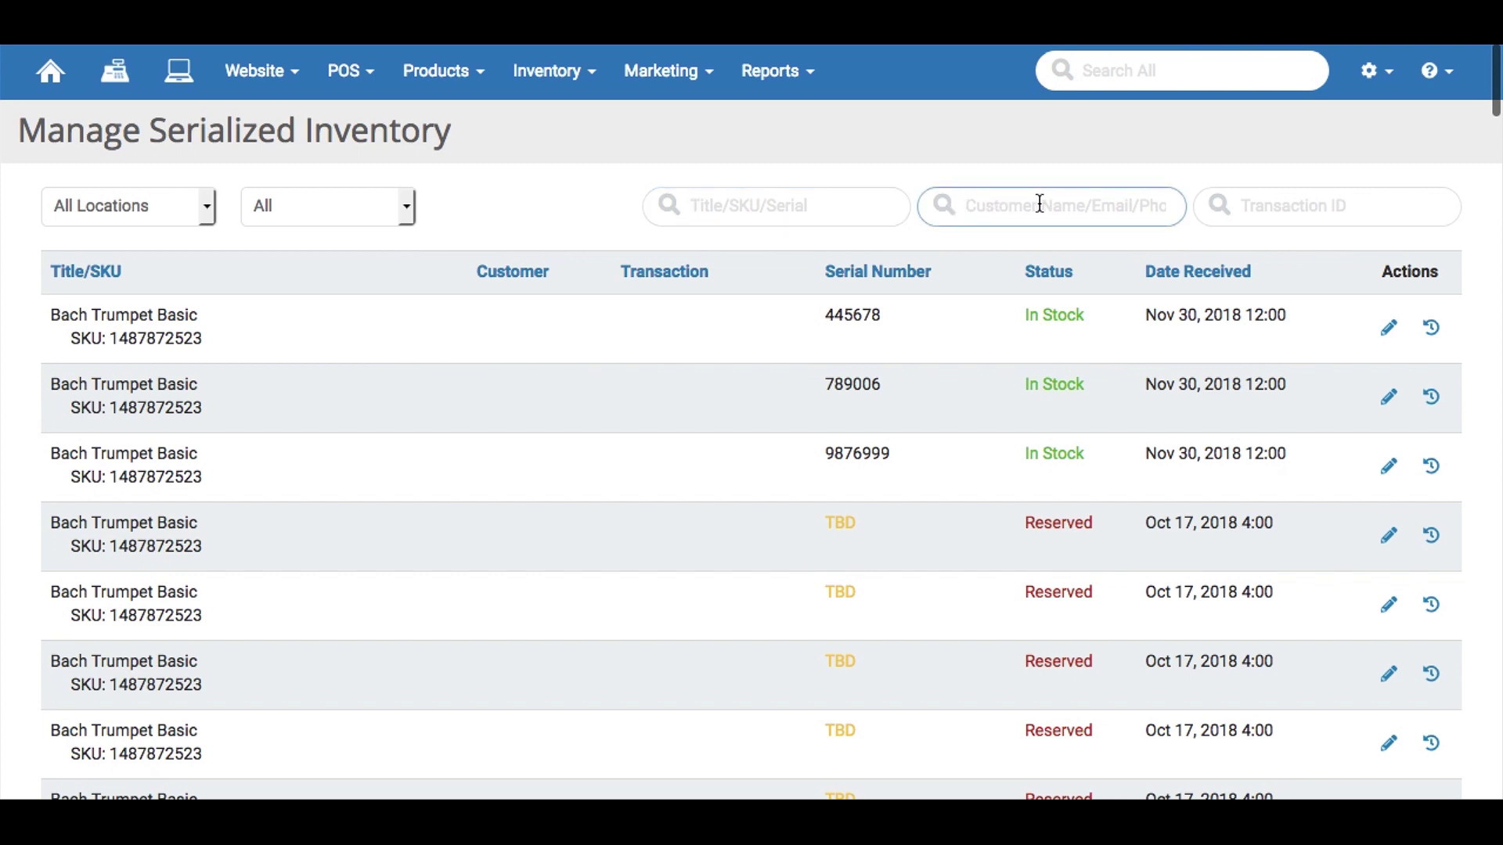
click(1269, 210)
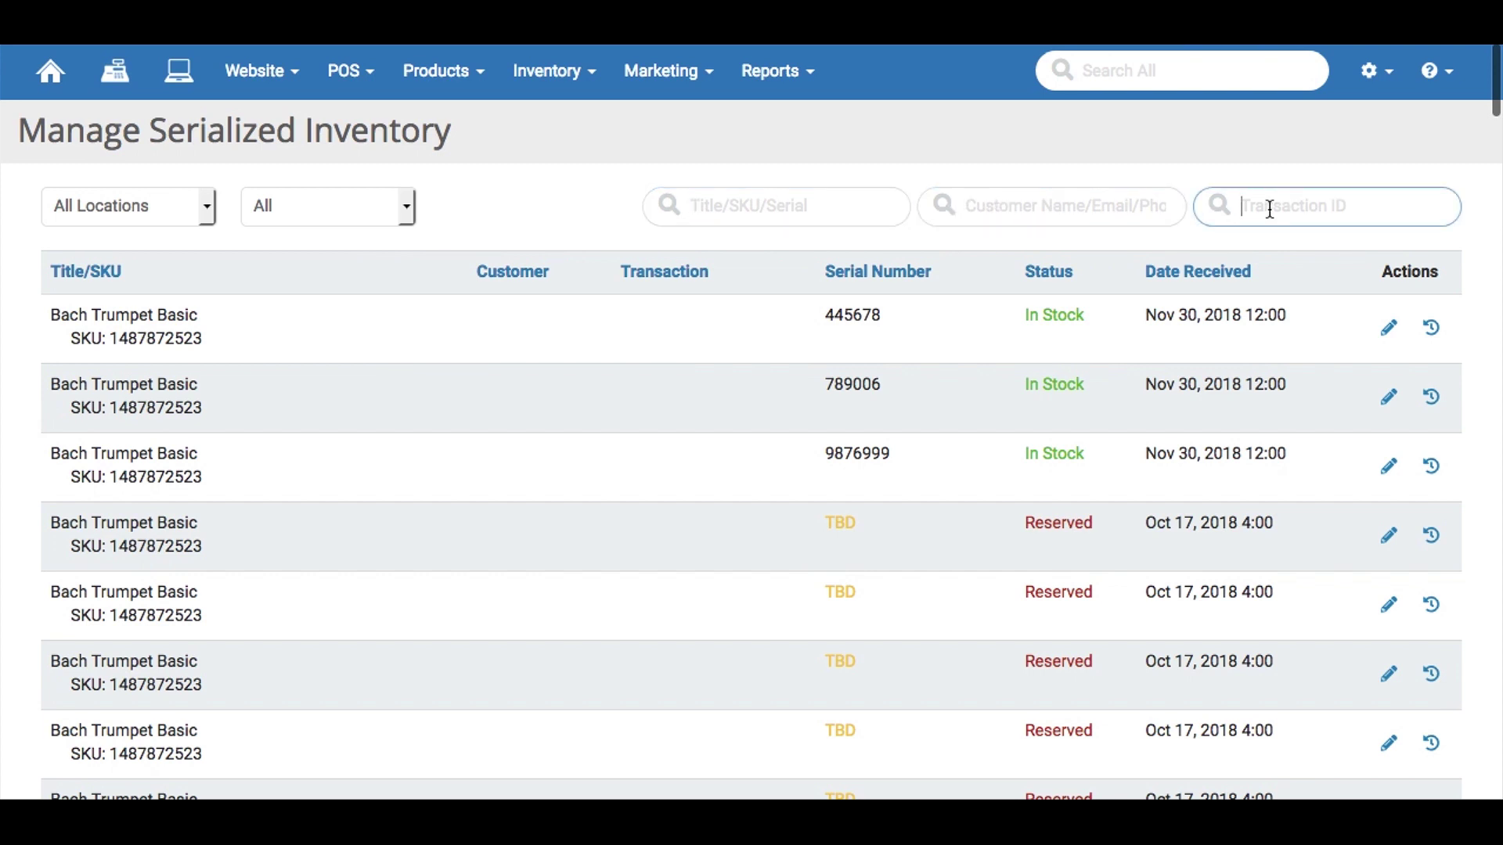
click(803, 215)
text(5)
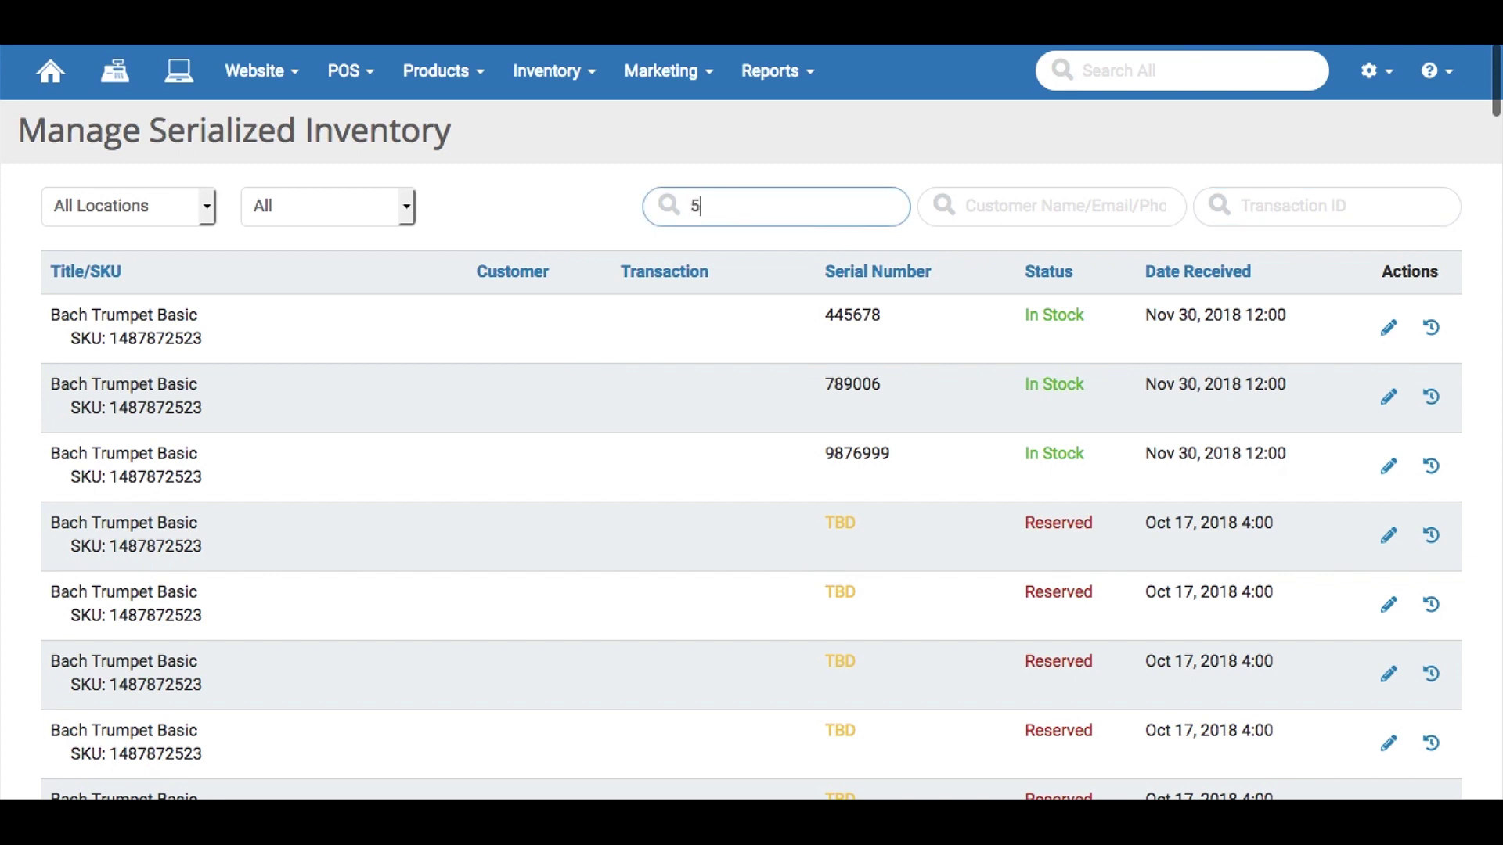
text(6846456512345)
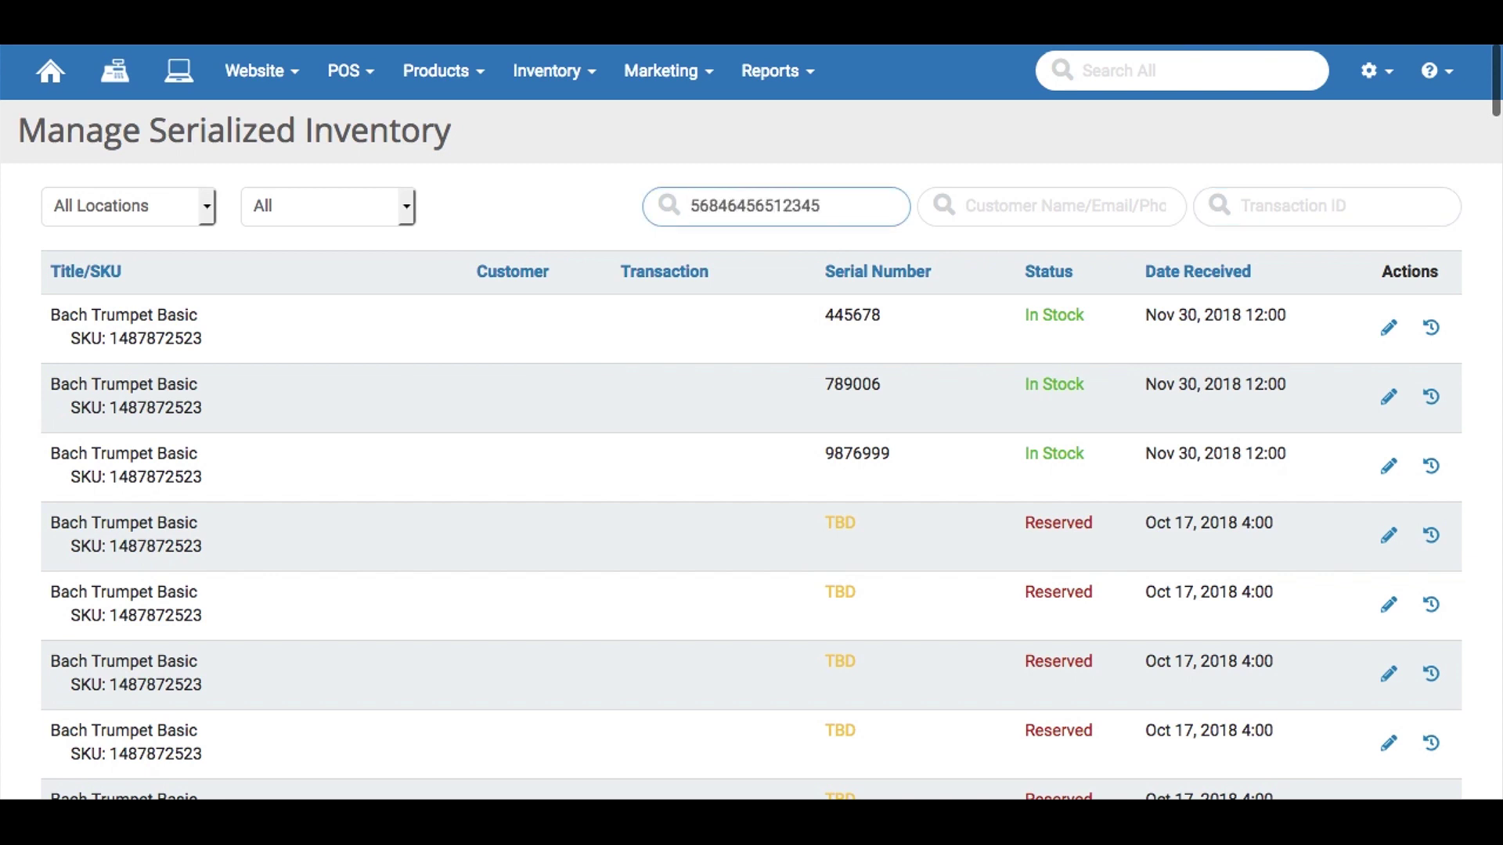
key(Return)
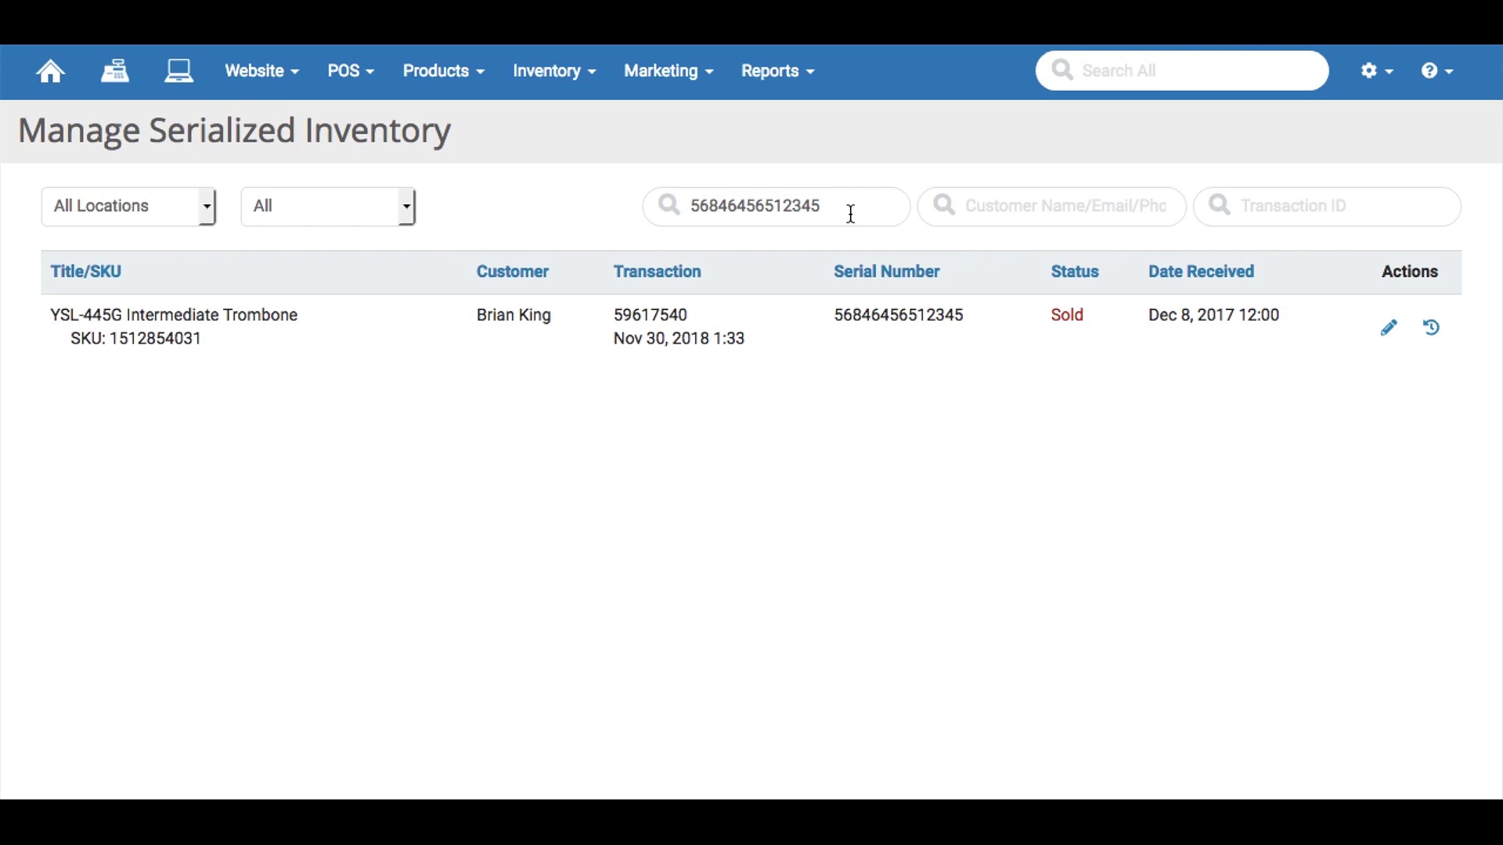
click(1399, 336)
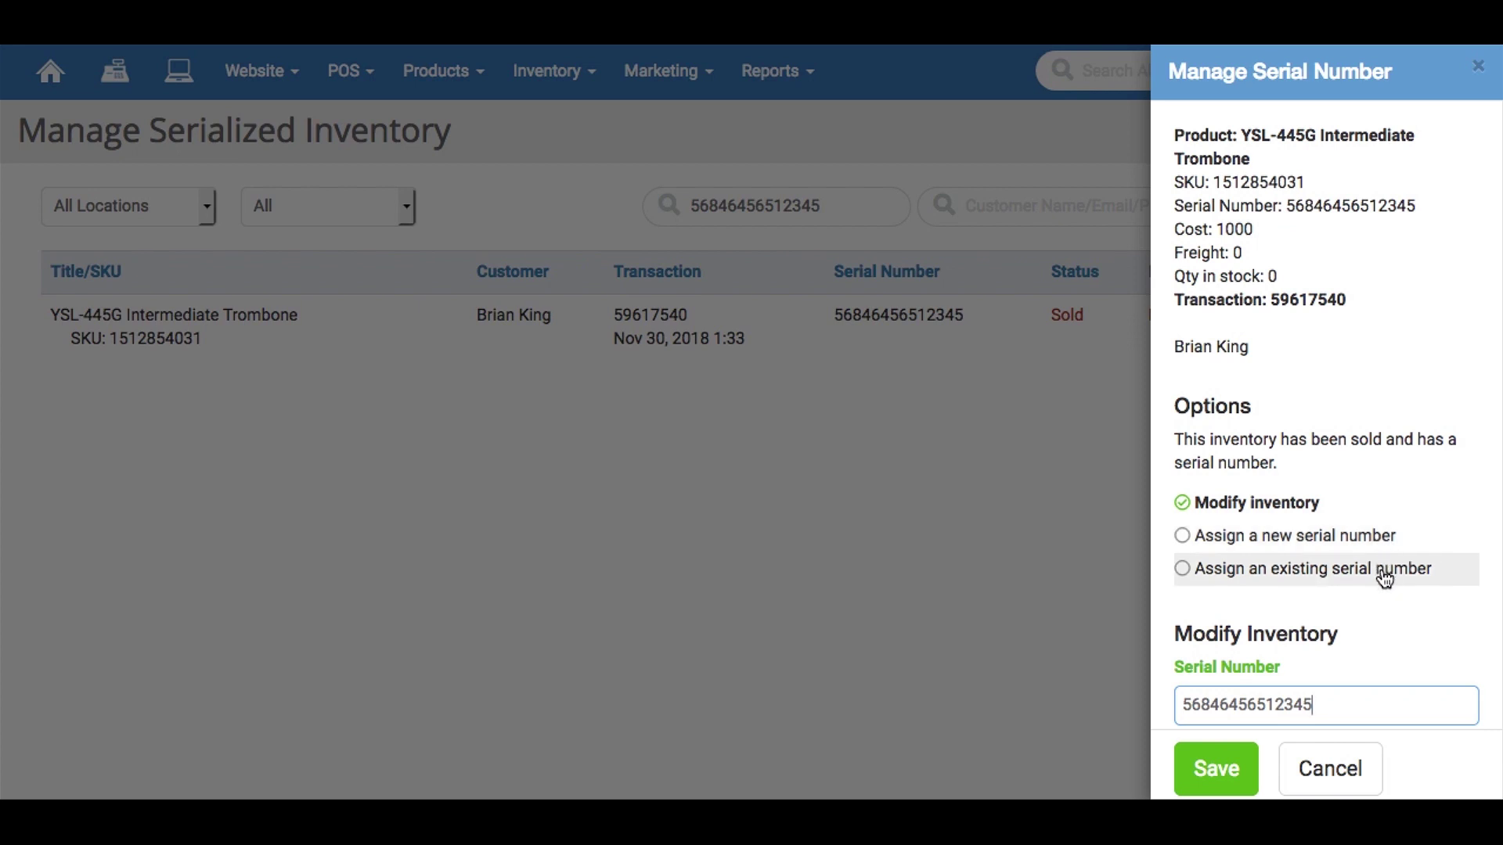
Save the trombone's serial record with cost 1000 and freight cost 0.
scroll(1383, 575, down, 5)
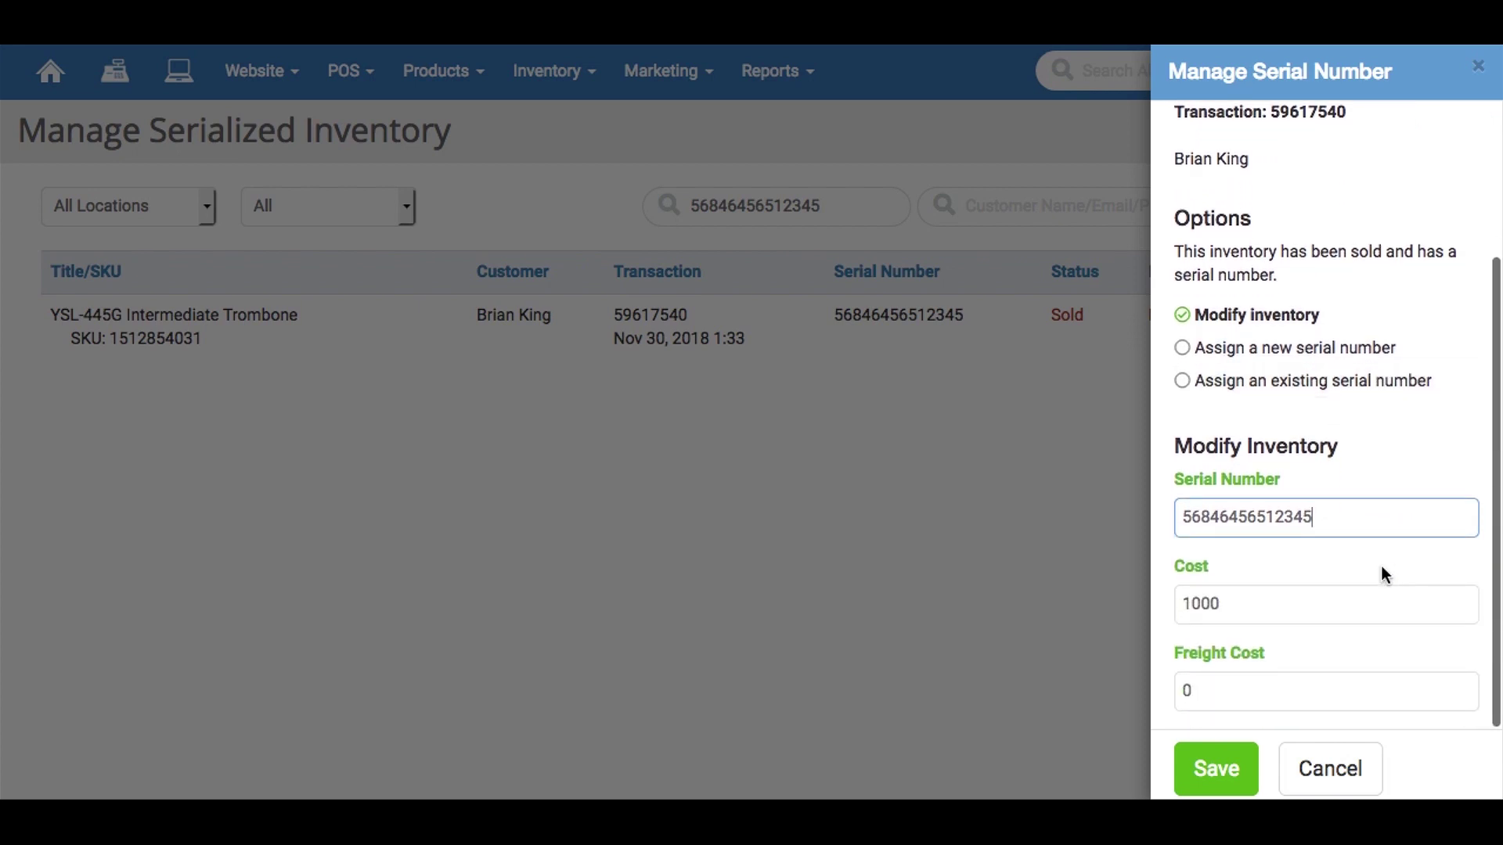
click(1389, 594)
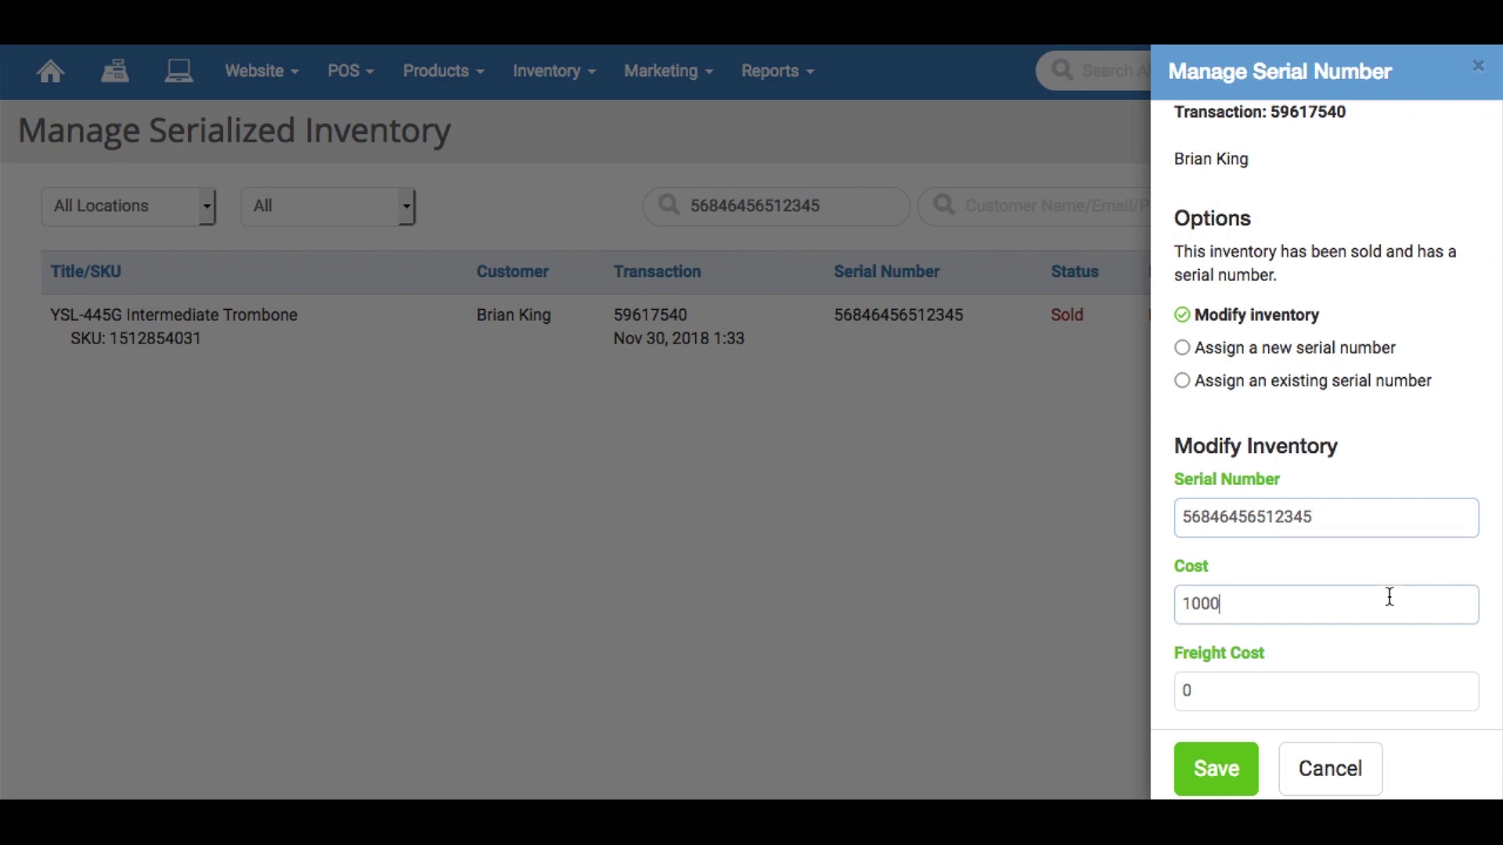
click(1399, 695)
scroll(1400, 697, up, 1)
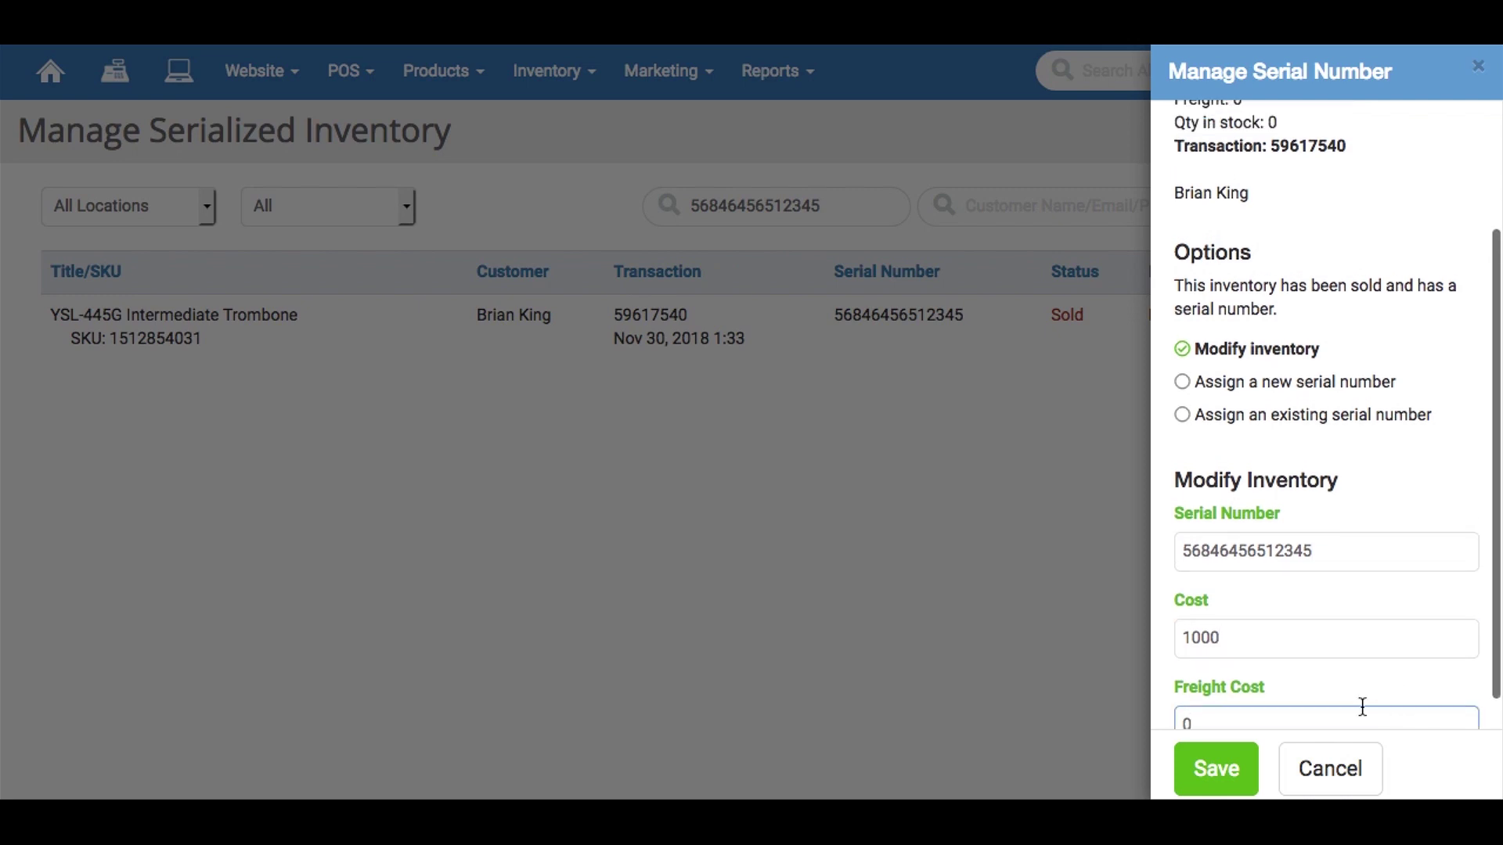
click(1235, 772)
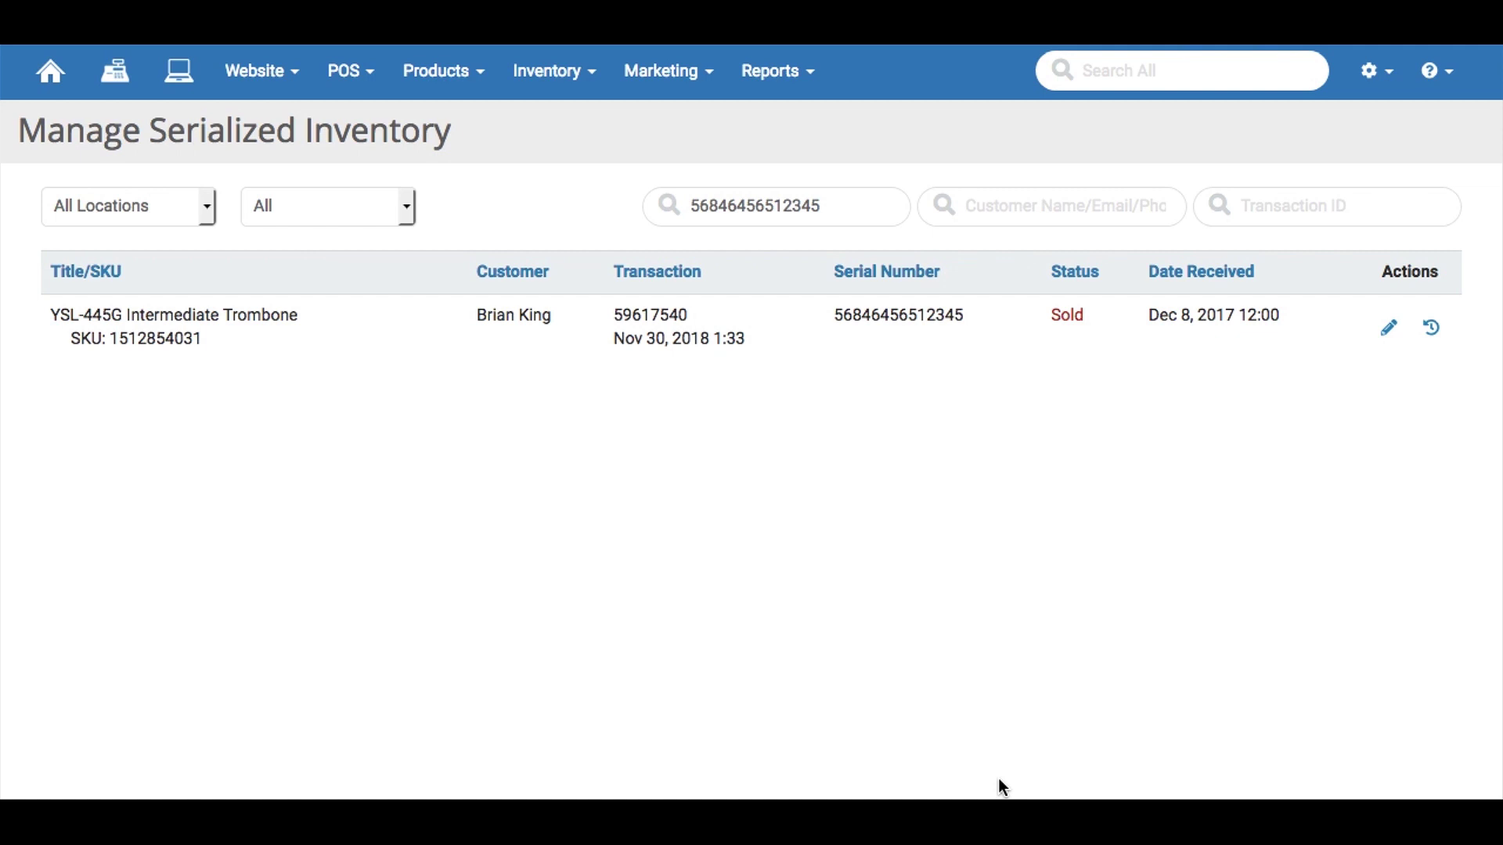
Show the trombone serial's history: $167.17 rental revenue, 2 days rented, 1 rental.
click(1434, 332)
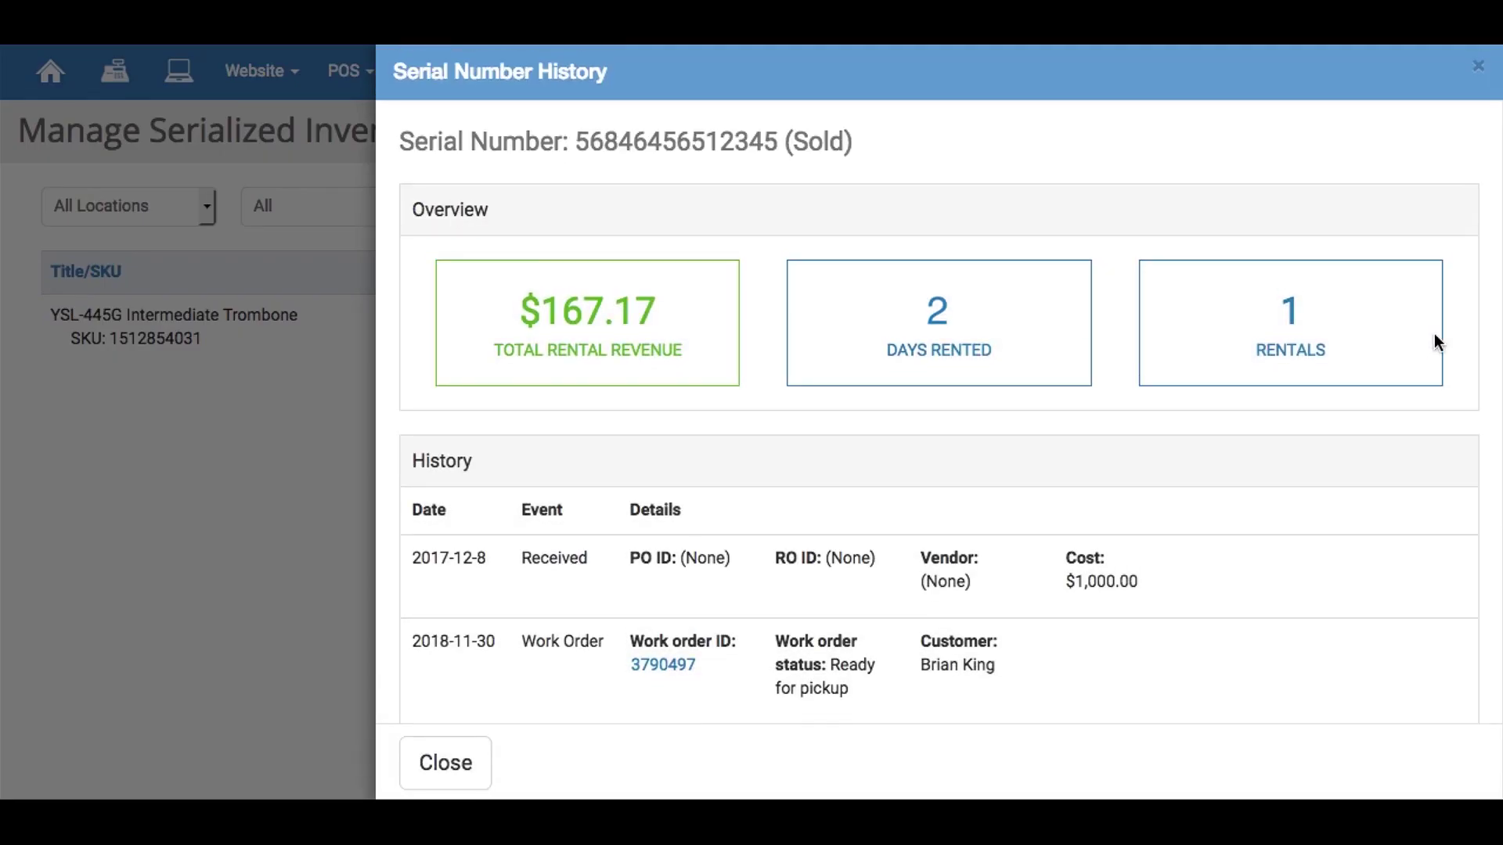